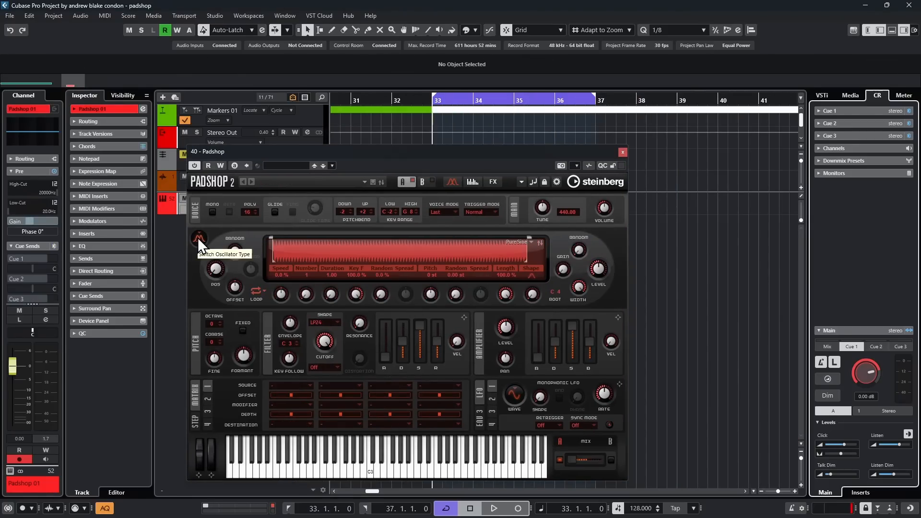
- Toggle the oscillator type between spectral and granular several times, ending on granular
{"action": "left_click", "coordinate": [198, 237]}
{"action": "left_click", "coordinate": [198, 237]}
{"action": "left_click", "coordinate": [197, 237]}
{"action": "left_click", "coordinate": [197, 237]}
{"action": "left_click", "coordinate": [196, 239]}
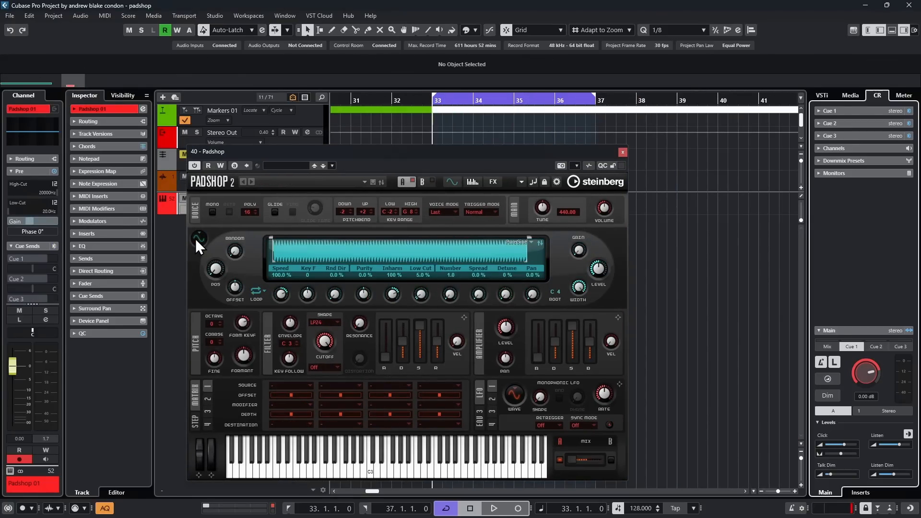
{"action": "left_click", "coordinate": [195, 238]}
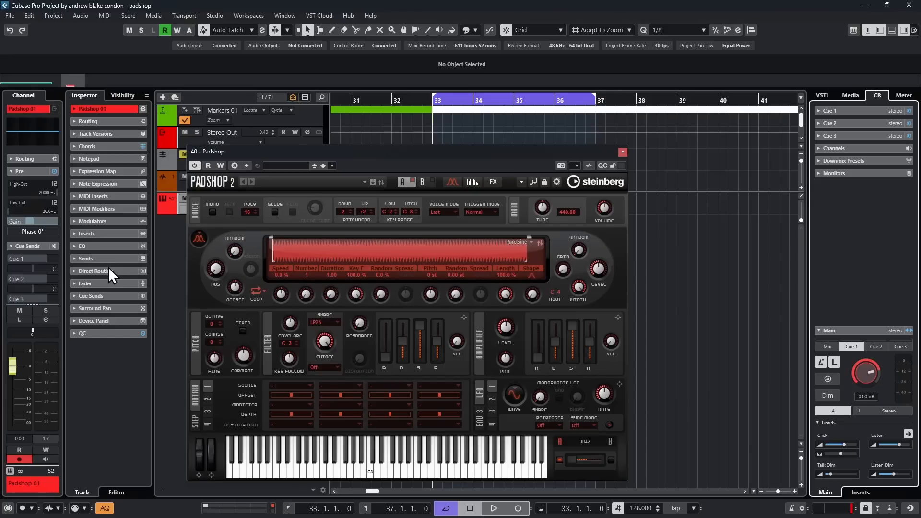
{"action": "left_click", "coordinate": [198, 237]}
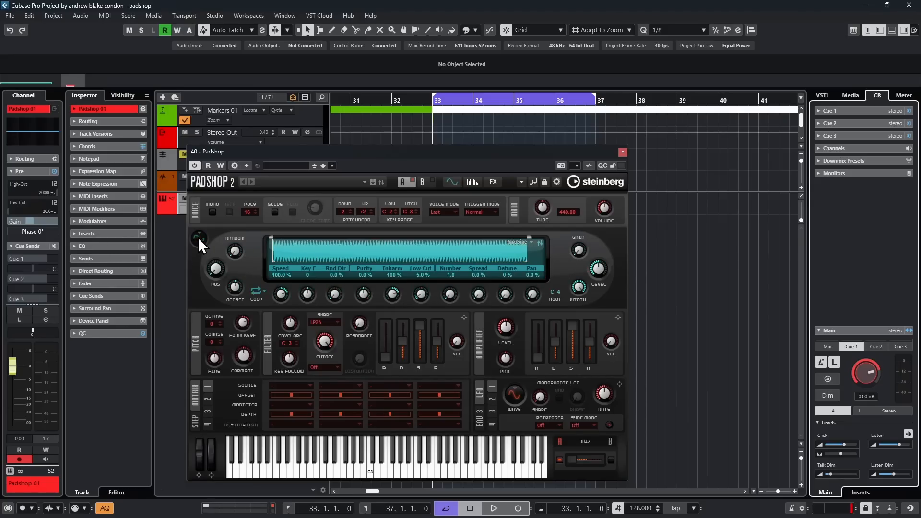
{"action": "left_click", "coordinate": [198, 237]}
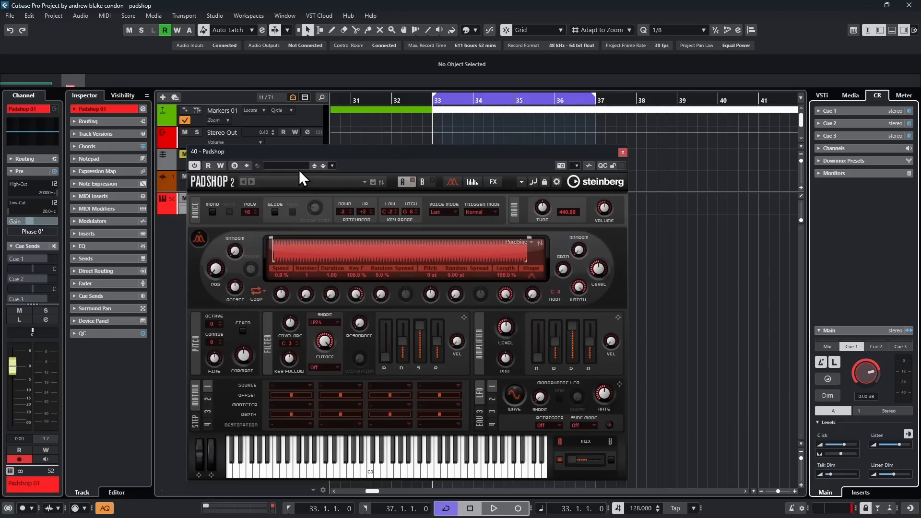
- Move the Padshop window clear of the track list and audition the default waveform in the looped section
{"action": "left_click_drag", "start_coordinate": [357, 153], "coordinate": [424, 152]}
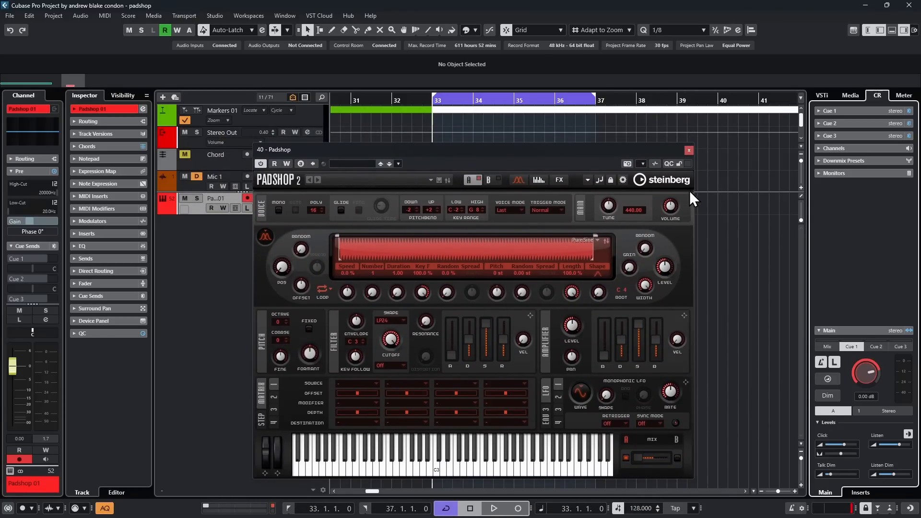
{"action": "key", "text": "space"}
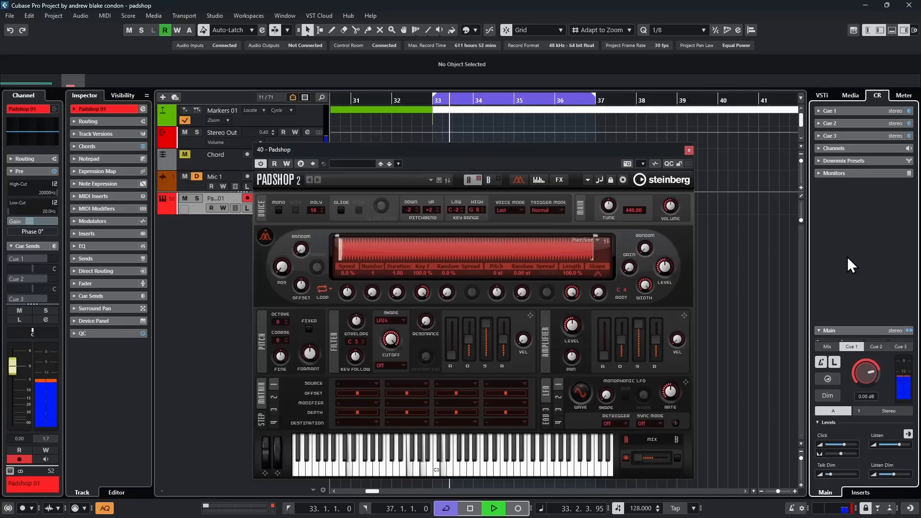
{"action": "key", "text": "space"}
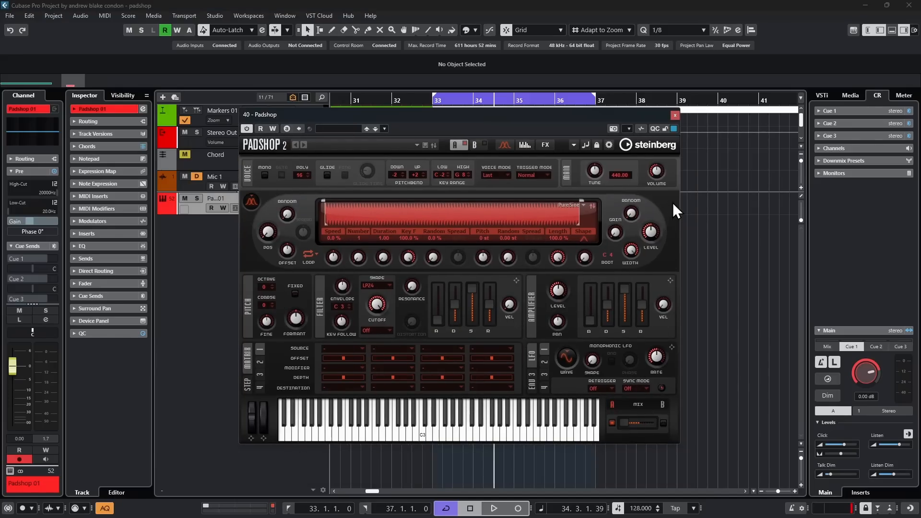
- Search the sample browser for "crystal pad" and load the Crystal Pad sample into the oscillator
{"action": "left_click", "coordinate": [582, 204]}
{"action": "left_click_drag", "start_coordinate": [583, 205], "coordinate": [746, 186]}
{"action": "left_click", "coordinate": [686, 256]}
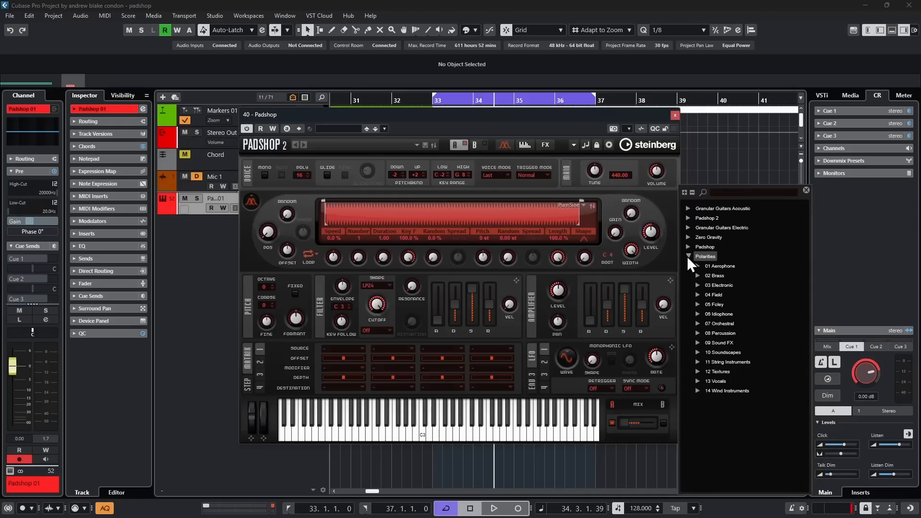
{"action": "left_click", "coordinate": [686, 256]}
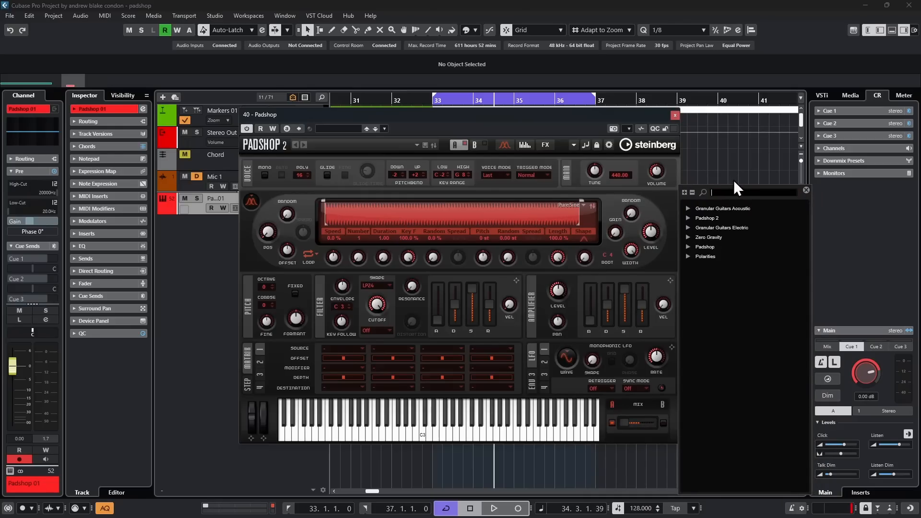
{"action": "type", "text": "crystal pad"}
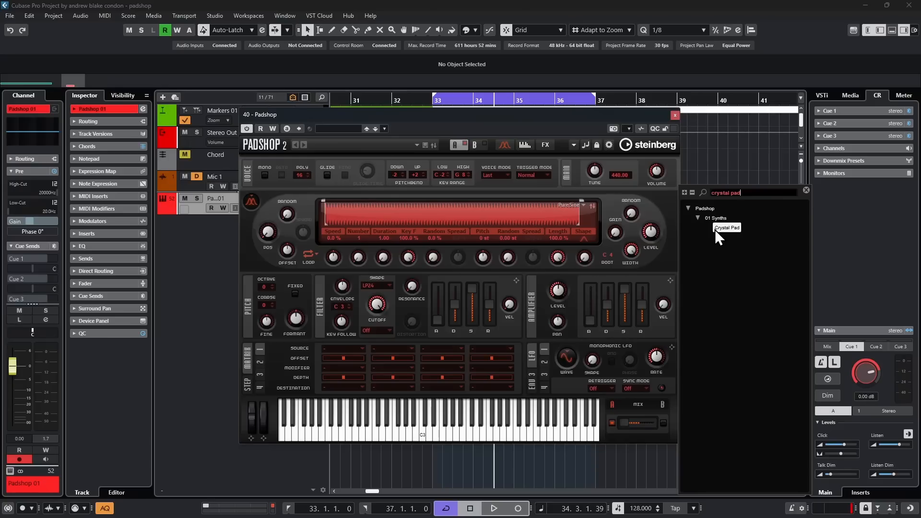
{"action": "double_click", "coordinate": [725, 228]}
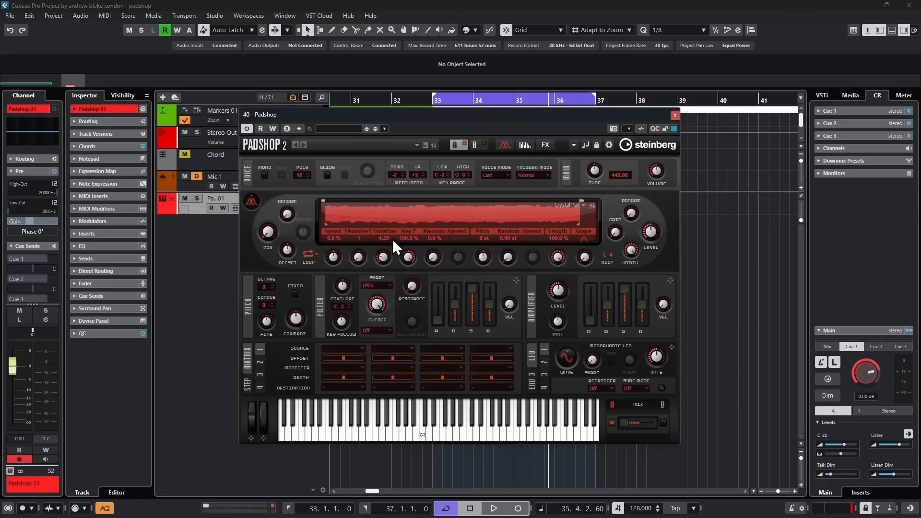
- Try out the grain Duration by varying it and raising it strongly while the loop plays
{"action": "left_click_drag", "start_coordinate": [393, 239], "coordinate": [410, 135]}
{"action": "key", "text": "space"}
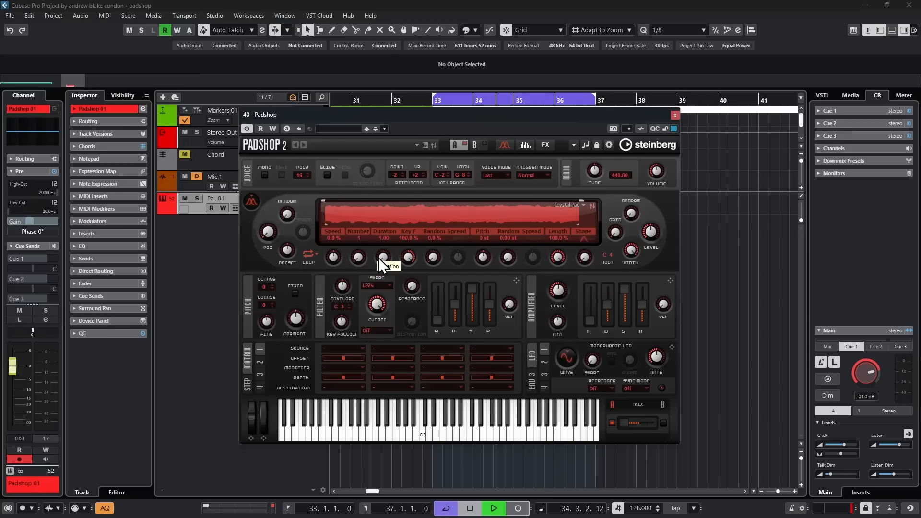
{"action": "left_click_drag", "start_coordinate": [380, 259], "coordinate": [388, 246]}
{"action": "key", "text": "space"}
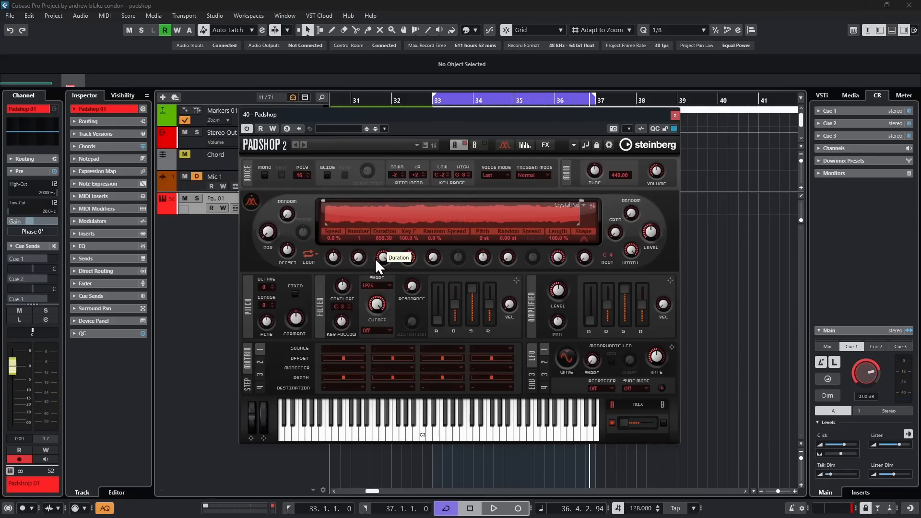
- Lower the grain Duration and audition the shorter grains in the loop
{"action": "left_click_drag", "start_coordinate": [382, 259], "coordinate": [391, 303]}
{"action": "left_click_drag", "start_coordinate": [382, 260], "coordinate": [384, 272]}
{"action": "key", "text": "space"}
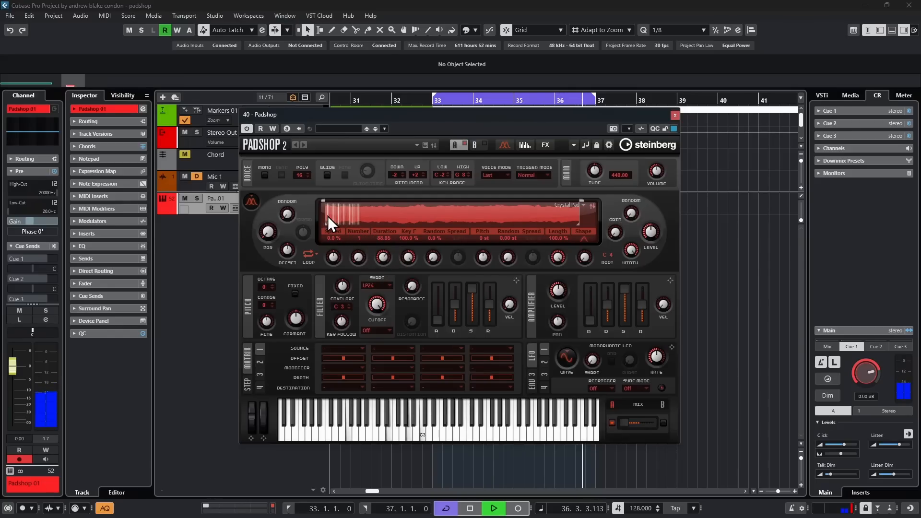
{"action": "key", "text": "space"}
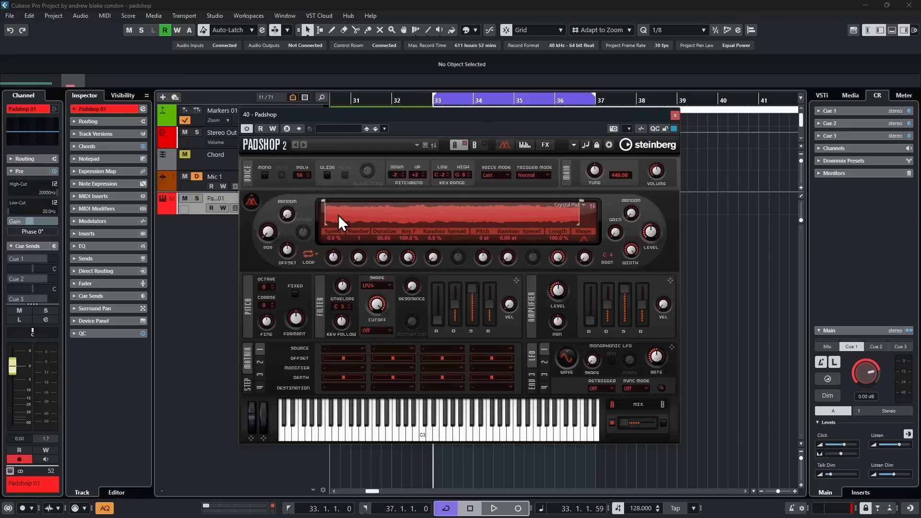
- Raise the grain Duration again and audition the longer grains in the loop
{"action": "left_click_drag", "start_coordinate": [383, 258], "coordinate": [400, 266]}
{"action": "key", "text": "space"}
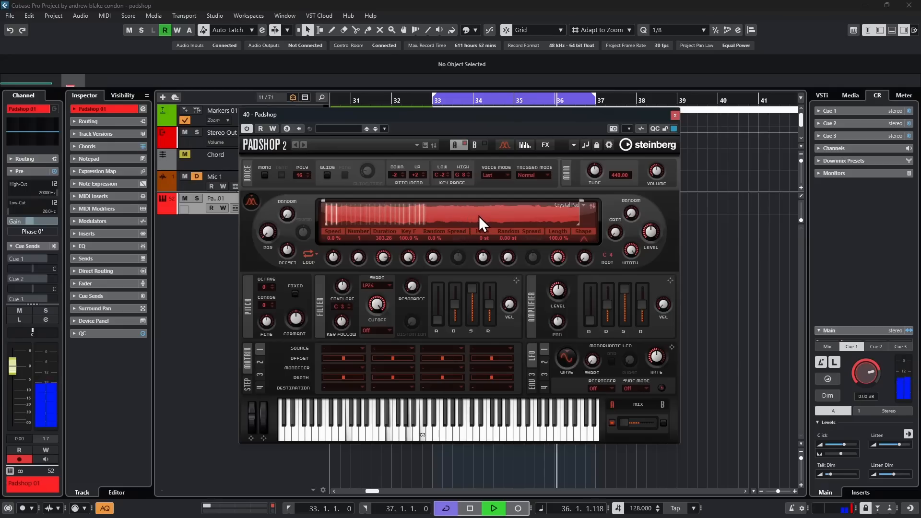
{"action": "key", "text": "space"}
- Set the grain Duration to exactly 200 and play the loop to hear it
{"action": "double_click", "coordinate": [380, 238]}
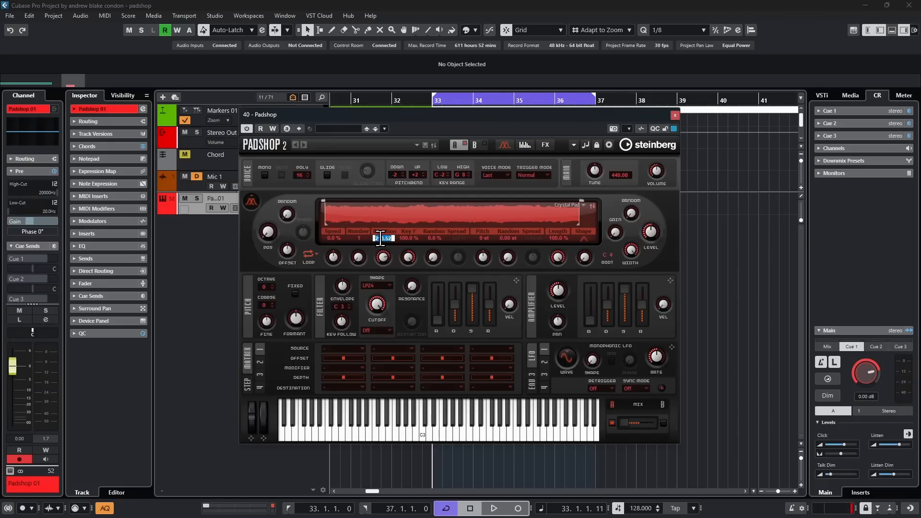
{"action": "type", "text": "200"}
{"action": "key", "text": "Return"}
{"action": "key", "text": "space"}
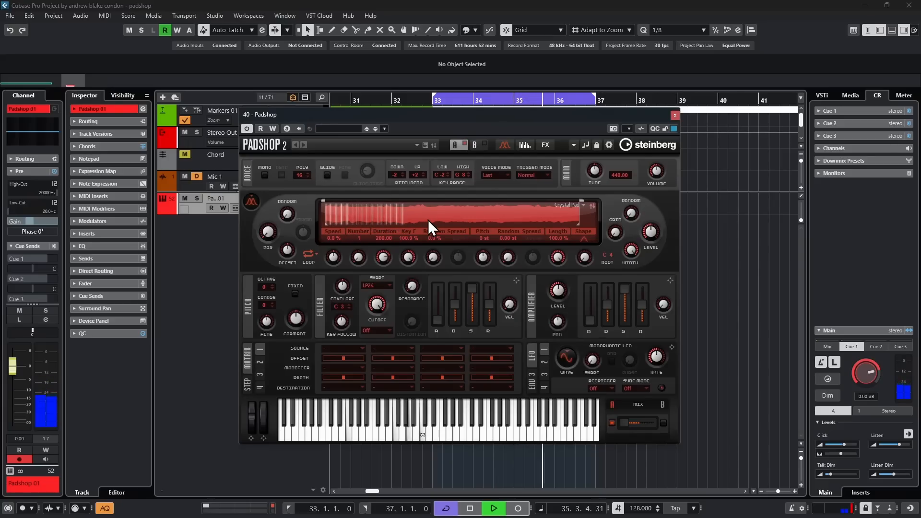
{"action": "key", "text": "space"}
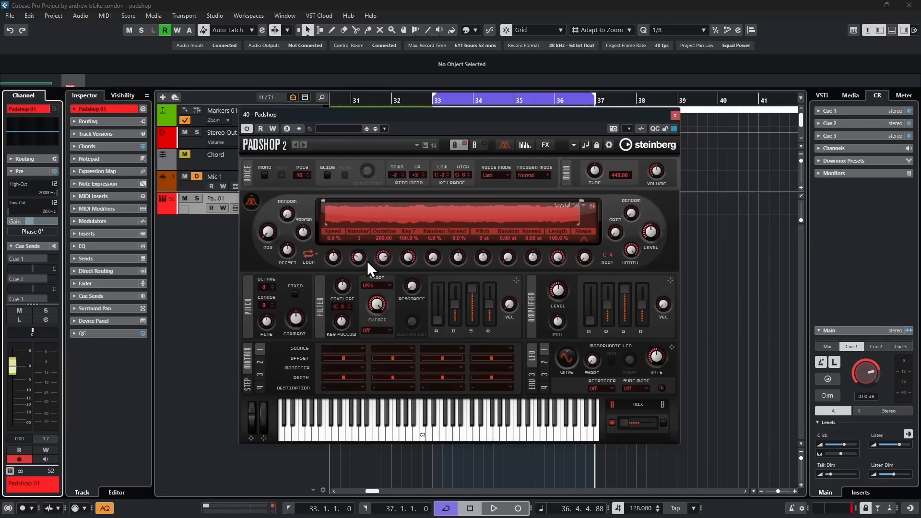
- Try 5 grains while the loop plays, then return the Number of grains to 3
{"action": "key", "text": "space"}
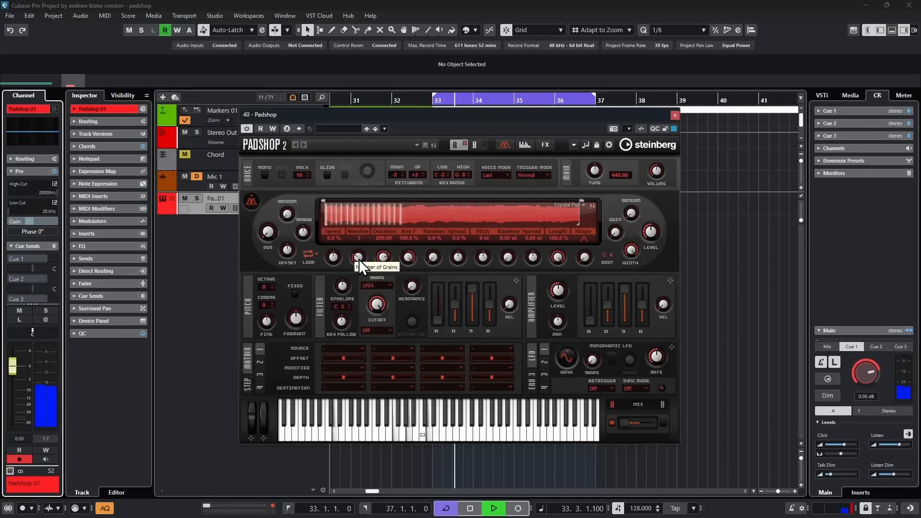
{"action": "left_click_drag", "start_coordinate": [359, 259], "coordinate": [363, 231]}
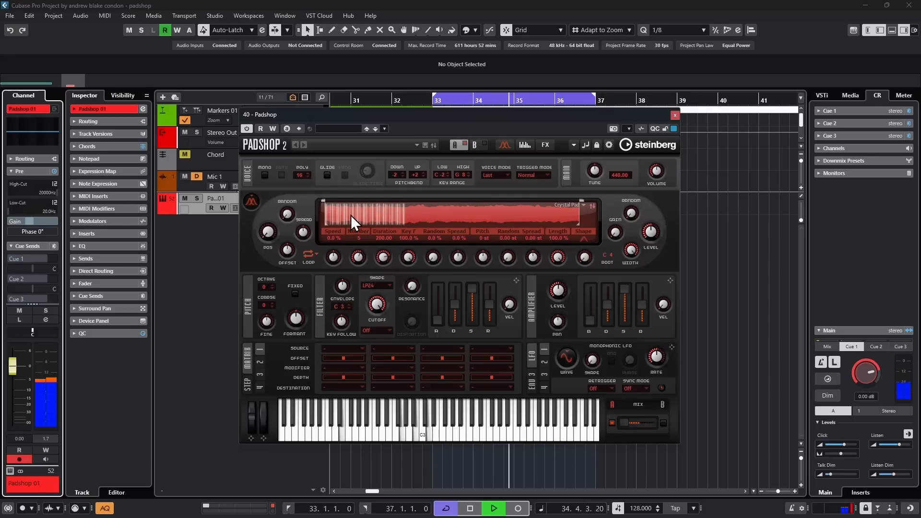
{"action": "key", "text": "space"}
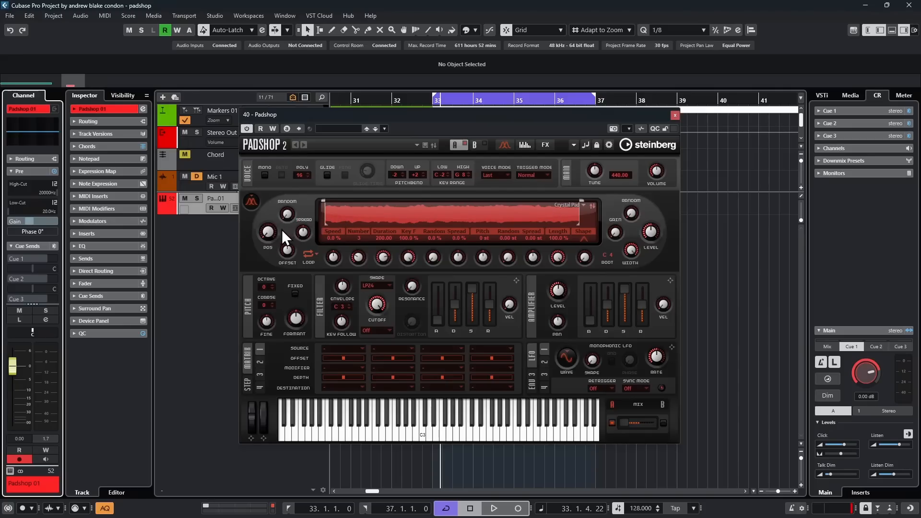
- Raise the grain Position to about 40% of the sample while the loop plays
{"action": "key", "text": "space"}
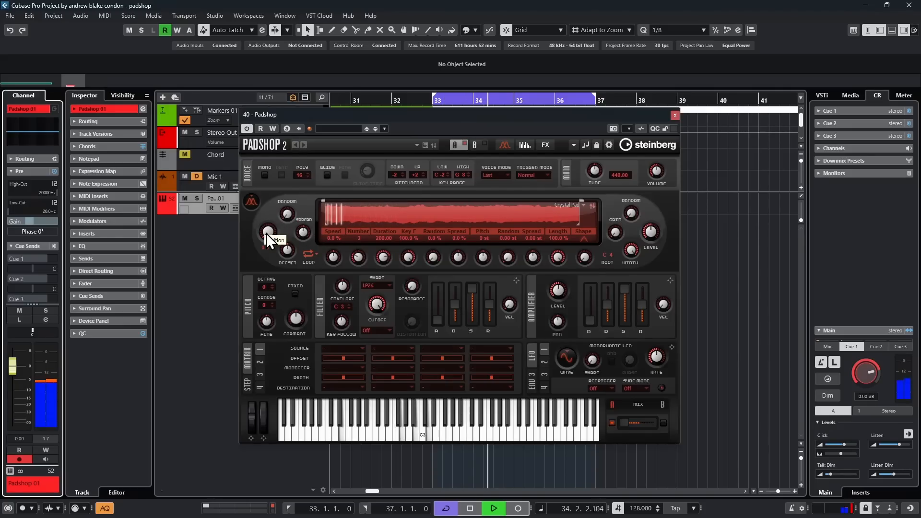
{"action": "left_click_drag", "start_coordinate": [266, 233], "coordinate": [270, 194]}
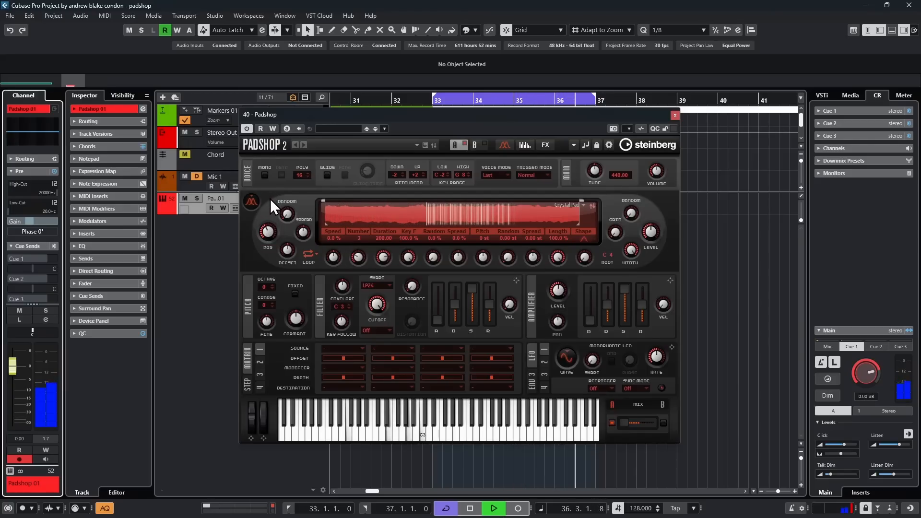
{"action": "key", "text": "space"}
- Audition grain Positions further along the sample, settling near its middle
{"action": "key", "text": "space"}
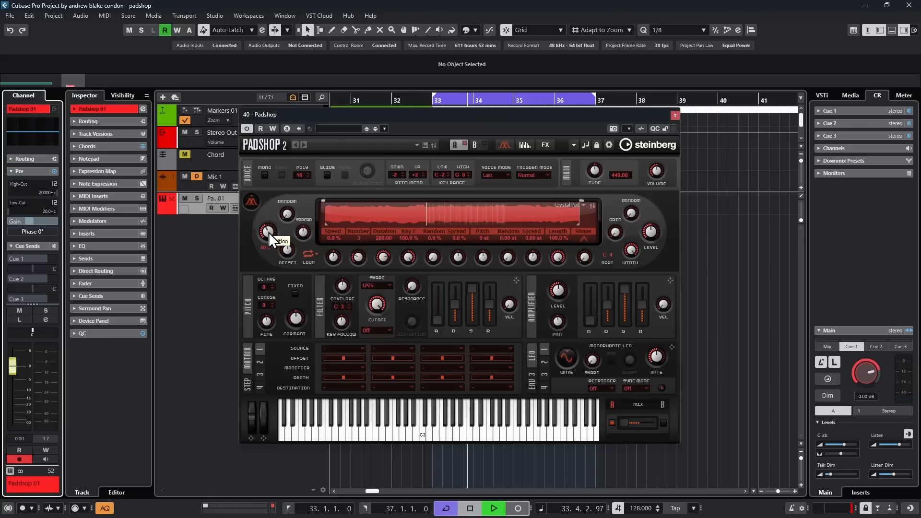
{"action": "left_click_drag", "start_coordinate": [269, 232], "coordinate": [269, 199]}
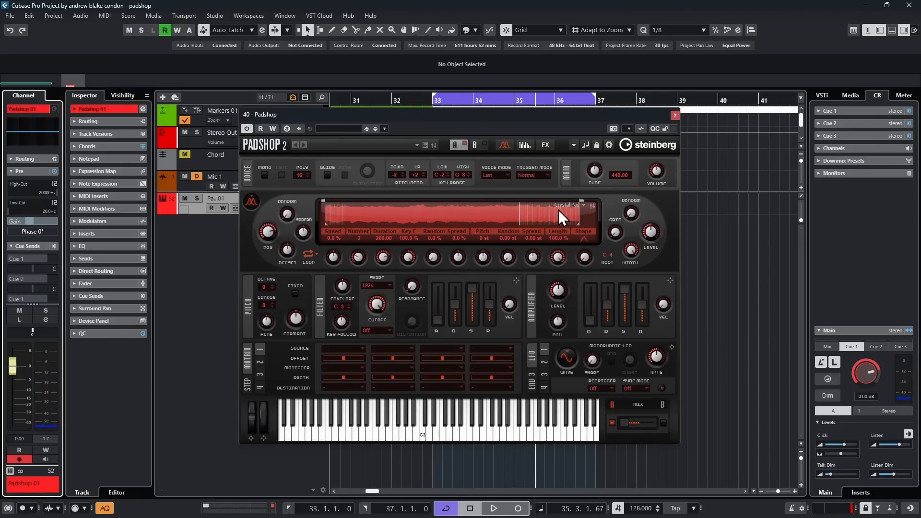
{"action": "left_click_drag", "start_coordinate": [270, 231], "coordinate": [272, 224]}
{"action": "key", "text": "space"}
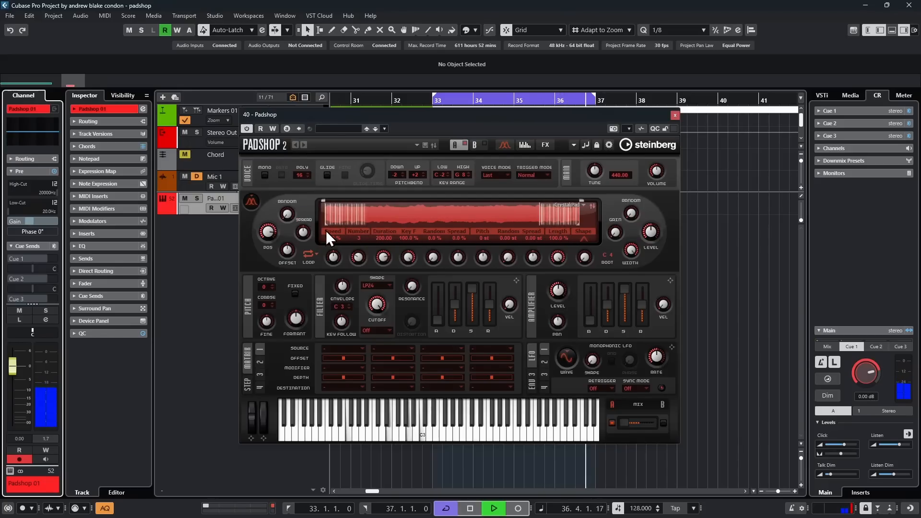
{"action": "key", "text": "space"}
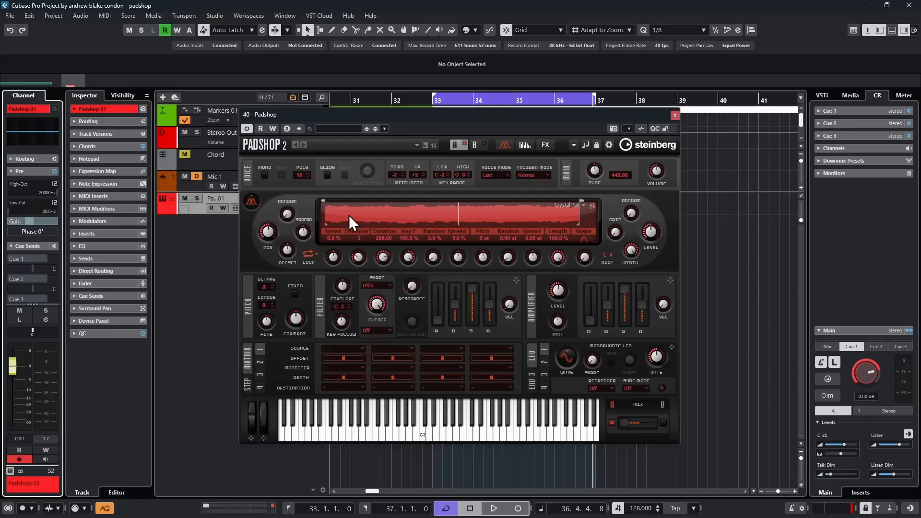
- Raise the Random amount of the grain position so grains scatter across the sample, and audition the loop
{"action": "key", "text": "space"}
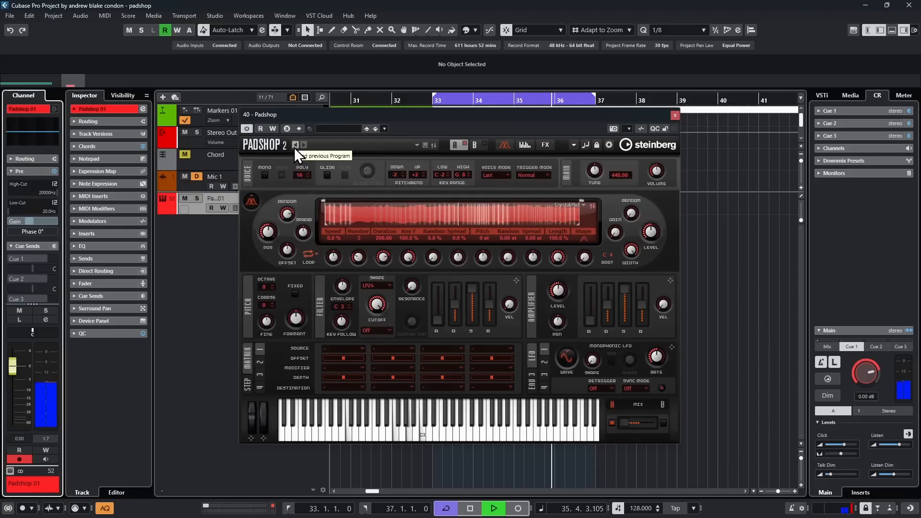
{"action": "key", "text": "space"}
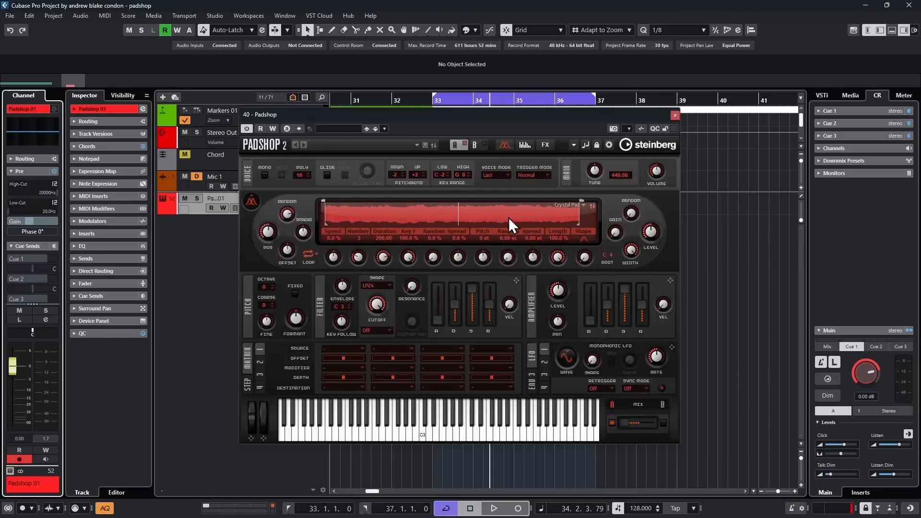
{"action": "key", "text": "space"}
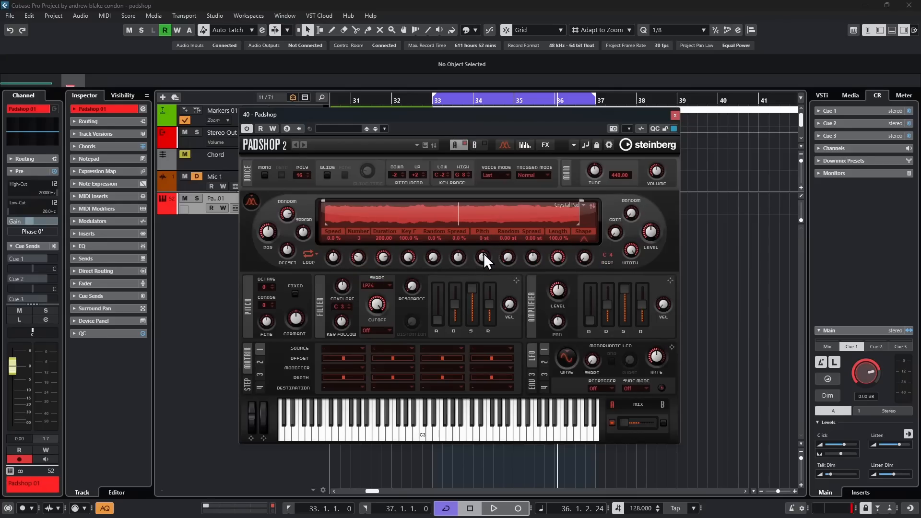
- Try shifting the grain Pitch while the loop plays, leaving it at 0 st
{"action": "key", "text": "space"}
{"action": "mouse_move", "coordinate": [482, 257]}
{"action": "left_mouse_down"}
{"action": "mouse_move", "coordinate": [480, 272]}
{"action": "mouse_move", "coordinate": [486, 229]}
{"action": "mouse_move", "coordinate": [488, 259]}
{"action": "left_mouse_up"}
{"action": "key", "text": "space"}
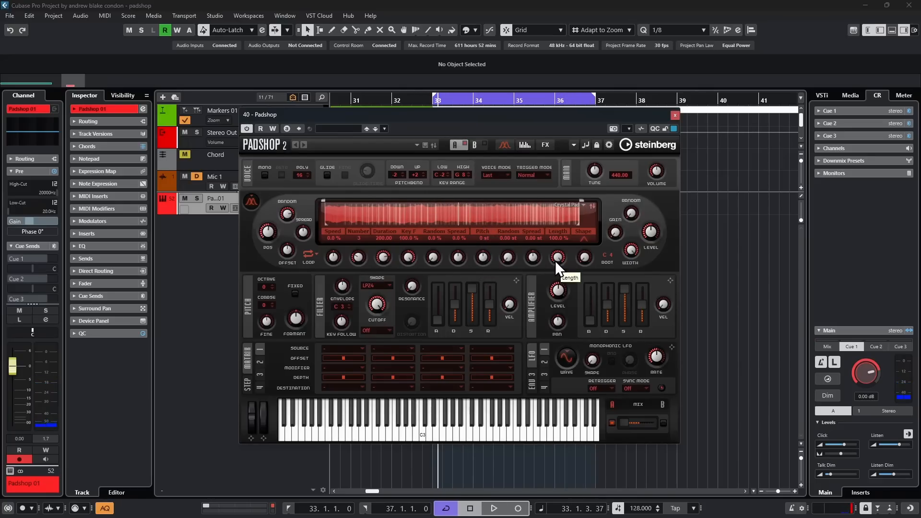
- Try changing the grain Length while the loop plays, leaving it at 100%
{"action": "key", "text": "space"}
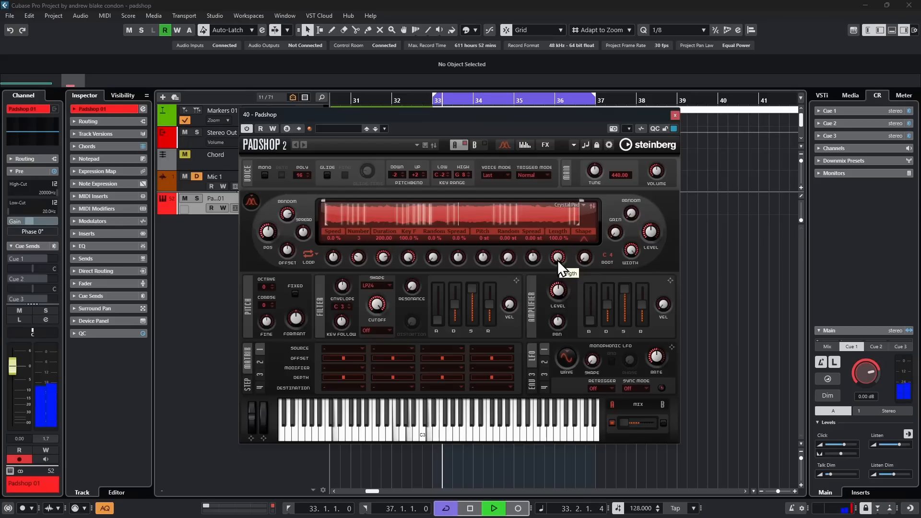
{"action": "mouse_move", "coordinate": [557, 260]}
{"action": "left_mouse_down"}
{"action": "mouse_move", "coordinate": [550, 308]}
{"action": "mouse_move", "coordinate": [560, 249]}
{"action": "mouse_move", "coordinate": [557, 257]}
{"action": "left_mouse_up"}
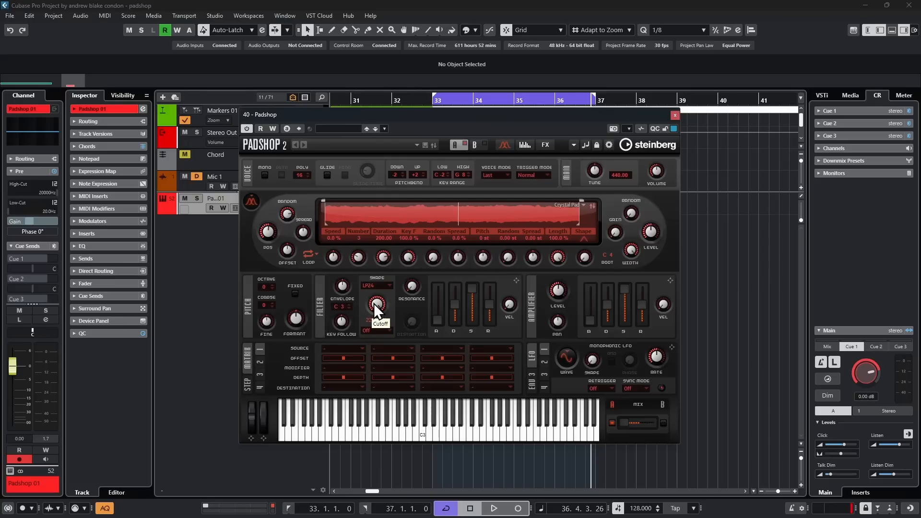
- Audition the filter Cutoff while the loop plays
{"action": "key", "text": "space"}
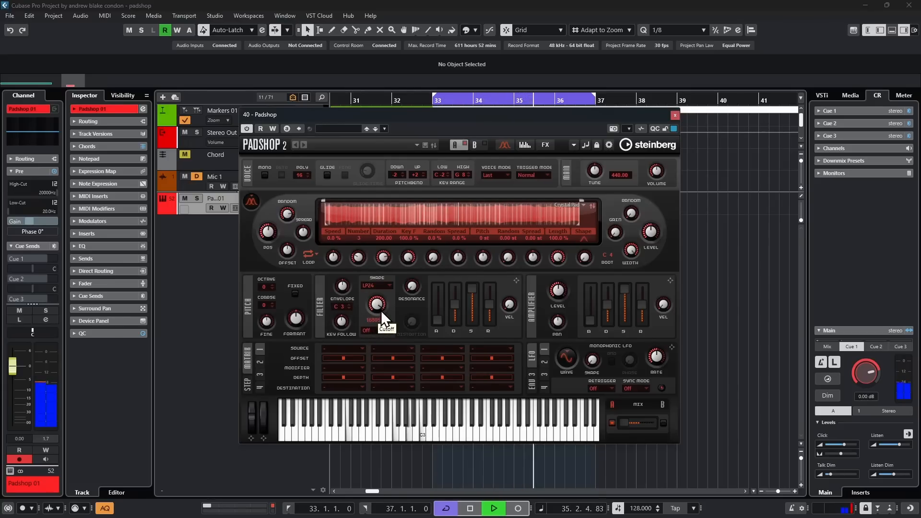
{"action": "key", "text": "space"}
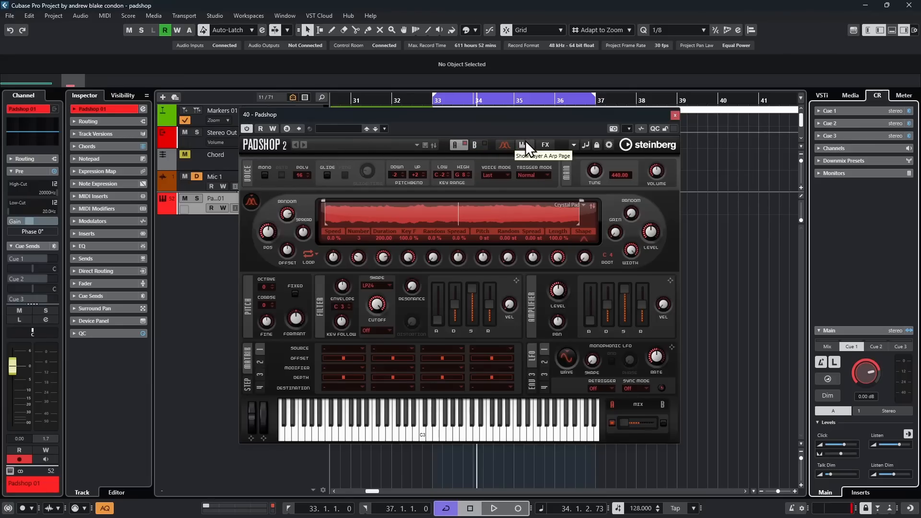
- Try the Global Reverb effect on the pad while the loop plays, then bypass it
{"action": "left_click", "coordinate": [545, 145]}
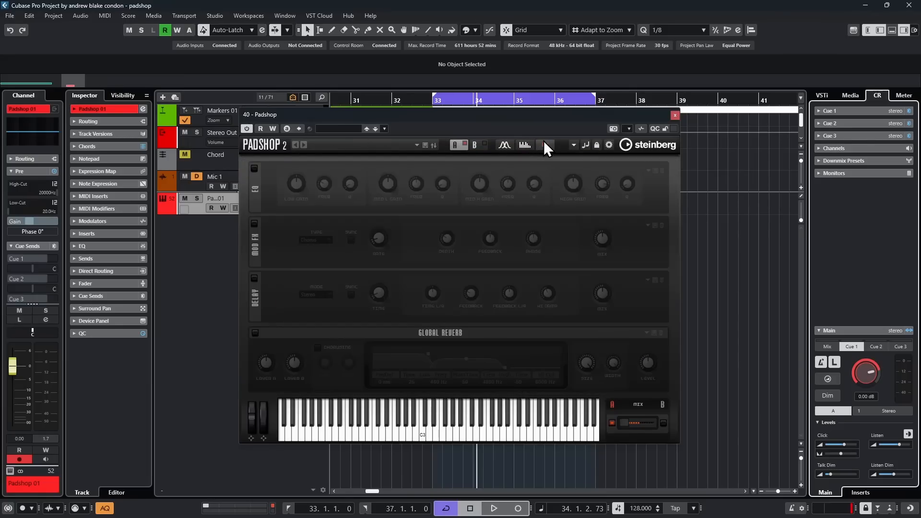
{"action": "left_click", "coordinate": [255, 333]}
{"action": "key", "text": "space"}
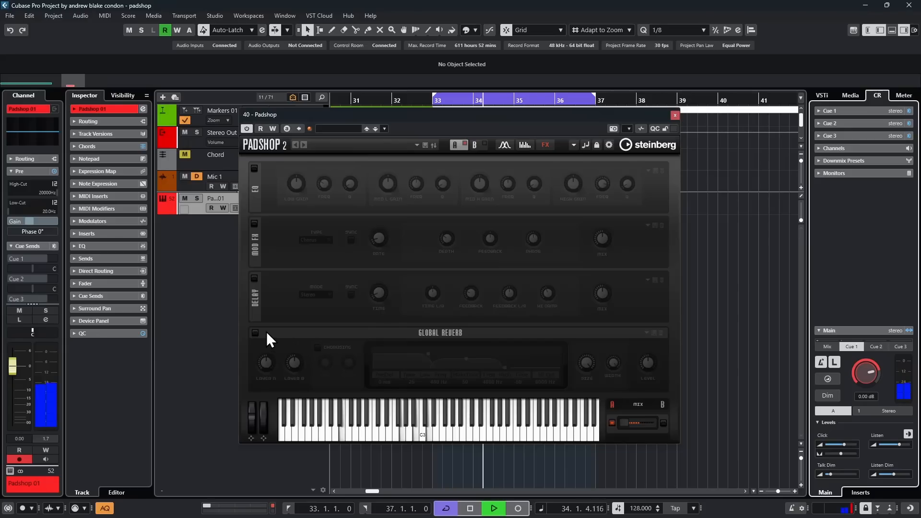
{"action": "left_click", "coordinate": [256, 332]}
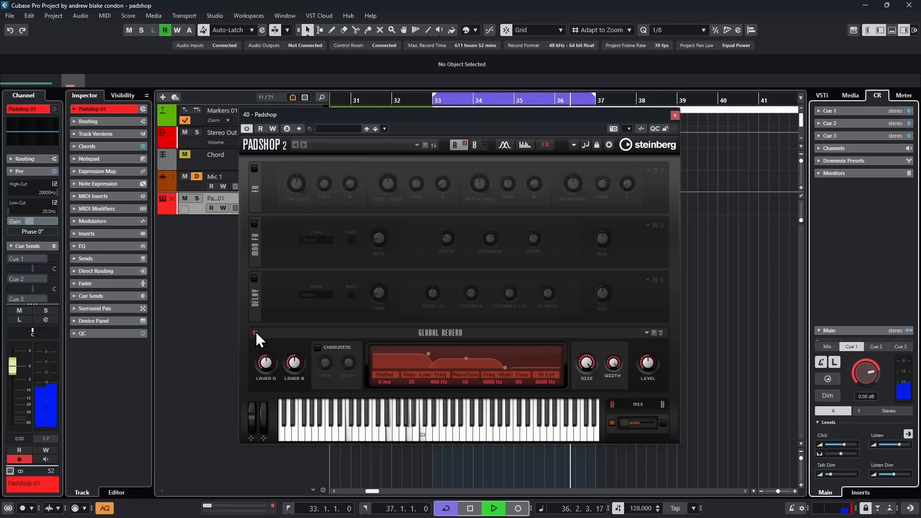
{"action": "left_click", "coordinate": [255, 332]}
{"action": "key", "text": "space"}
- Try the Delay effect on the playing loop, then bypass it and return to the oscillator controls
{"action": "key", "text": "space"}
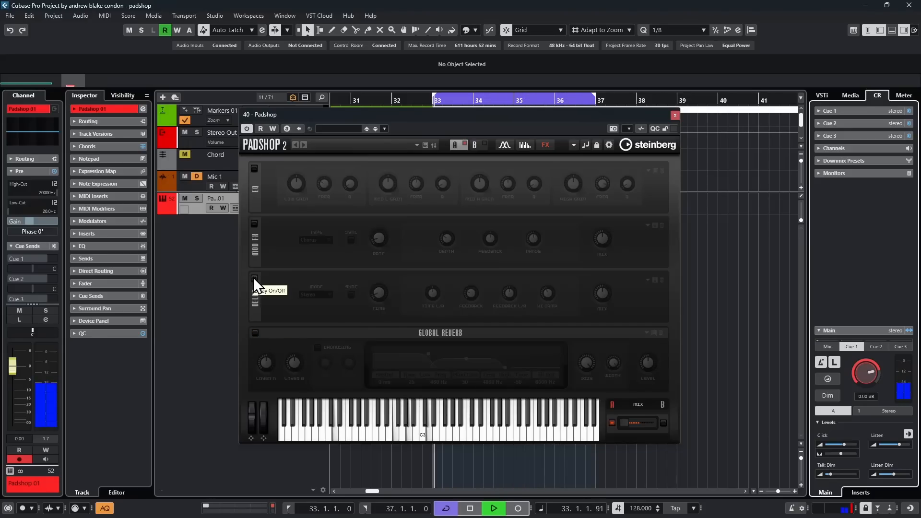
{"action": "left_click", "coordinate": [254, 277]}
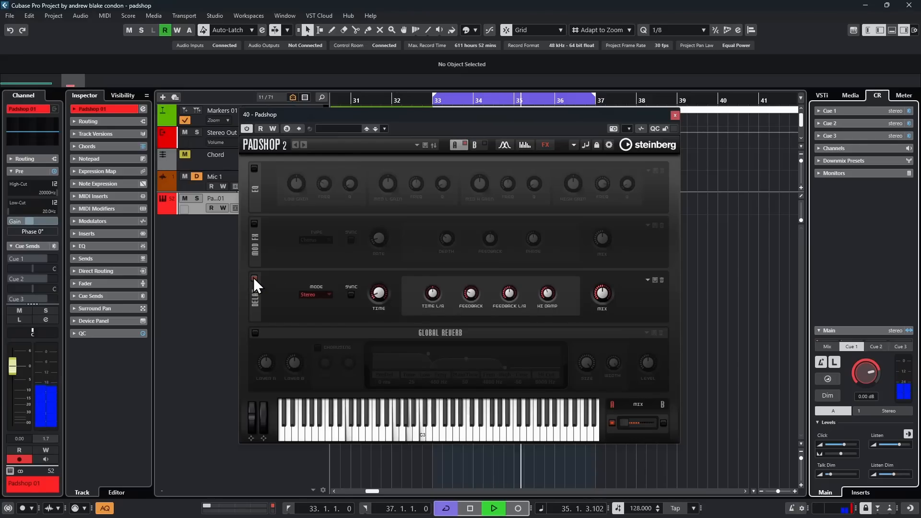
{"action": "left_click", "coordinate": [254, 277]}
{"action": "left_click", "coordinate": [504, 144]}
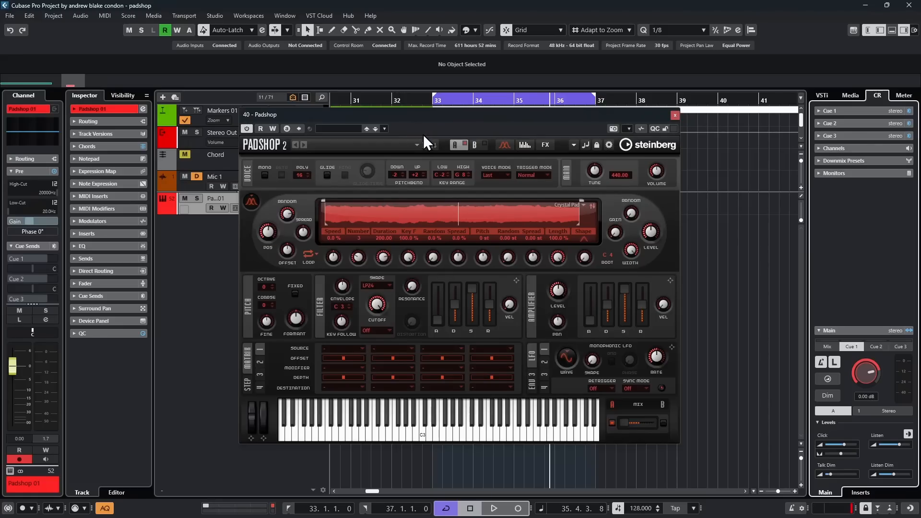
- Save the current sound as a Padshop preset named with the author's first name followed by "pad 1"
{"action": "left_click", "coordinate": [384, 127]}
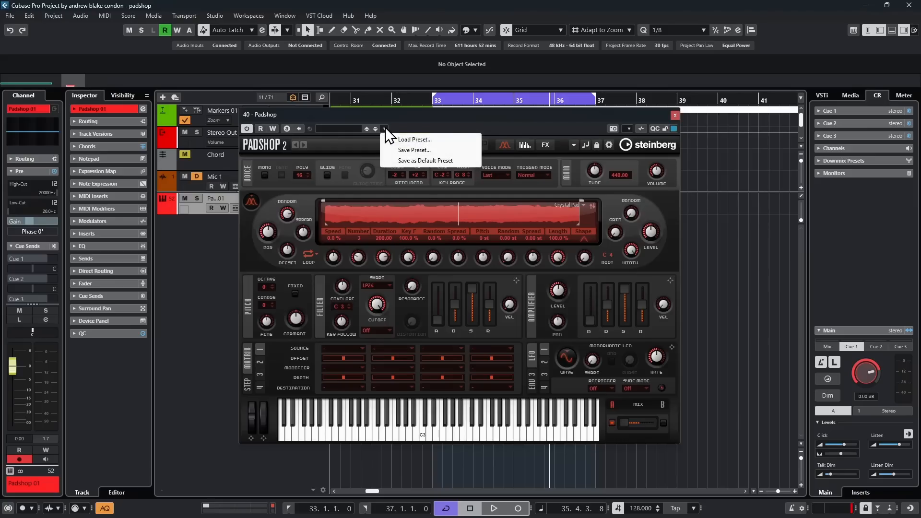
{"action": "left_click", "coordinate": [406, 150]}
{"action": "type", "text": "andy pad 1"}
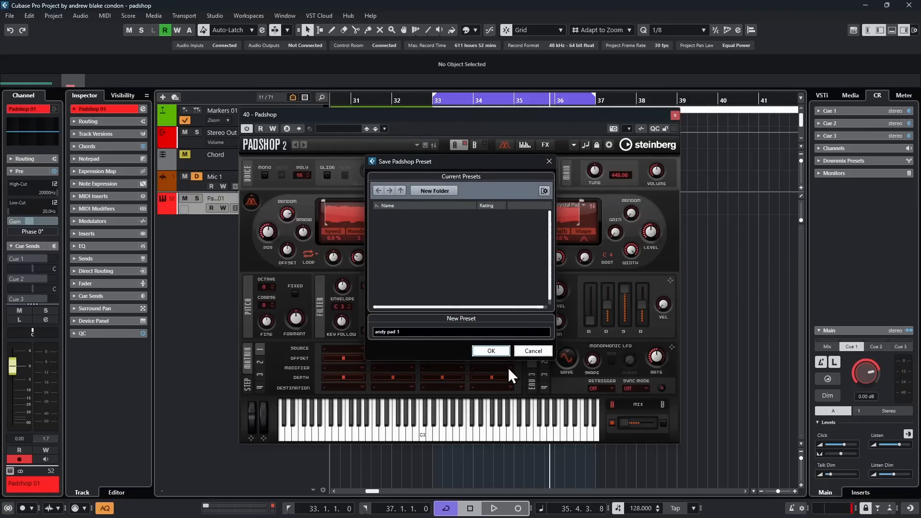
{"action": "left_click", "coordinate": [493, 352]}
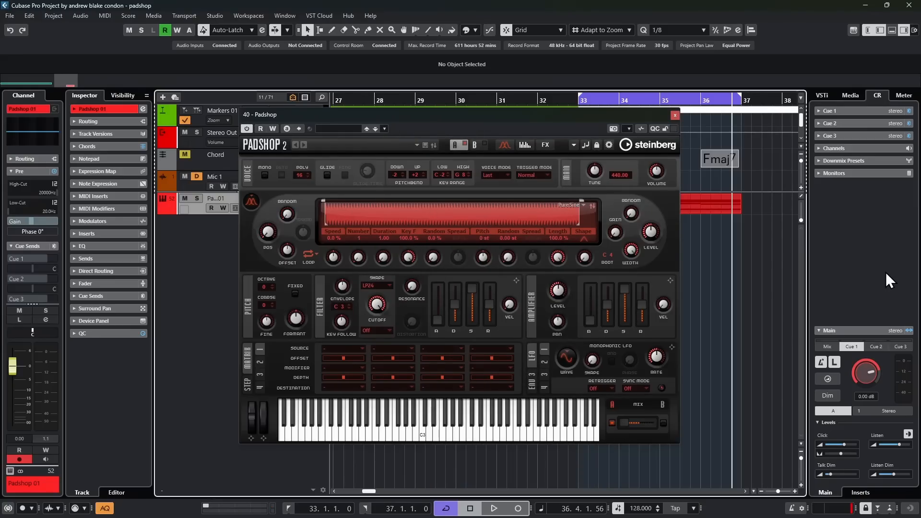
- Search the sample library for "pure sine" and load the Pure Sine sample into the grain oscillator
{"action": "left_click_drag", "start_coordinate": [412, 117], "coordinate": [404, 123]}
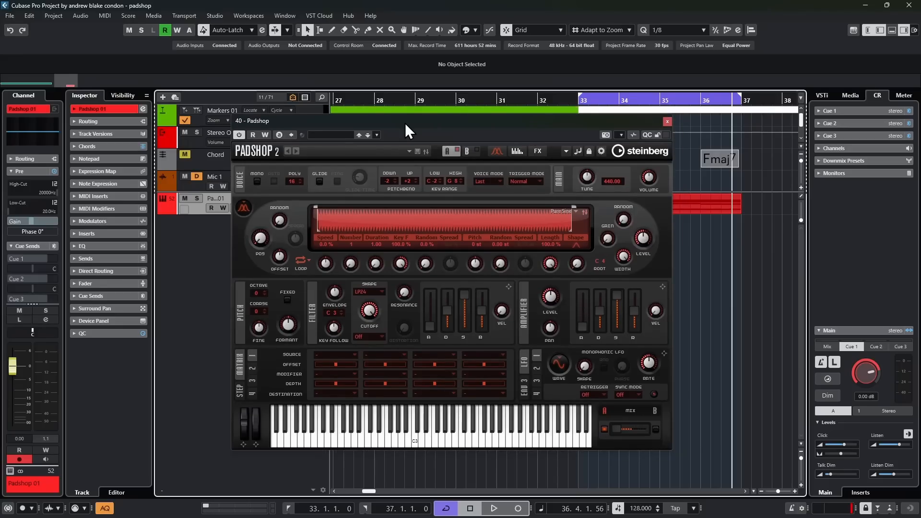
{"action": "left_click", "coordinate": [575, 211]}
{"action": "left_click", "coordinate": [623, 218]}
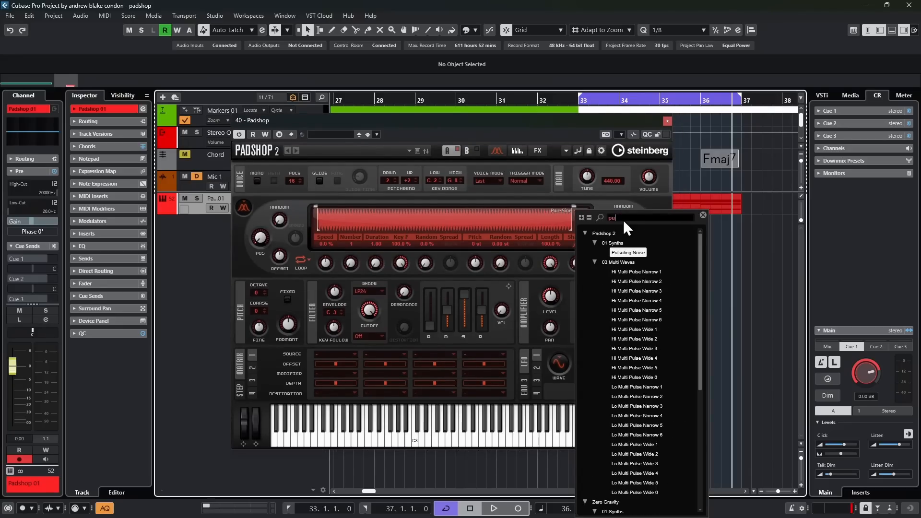
{"action": "type", "text": "pure sine"}
{"action": "double_click", "coordinate": [619, 253]}
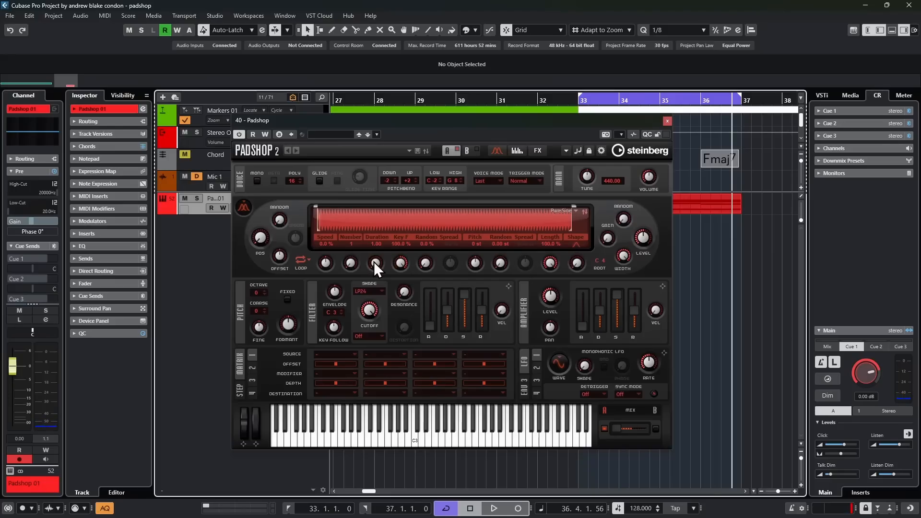
- Set the grain Duration to 2.00 and try shifting the Formant while playing notes
{"action": "scroll", "coordinate": [373, 262], "scroll_direction": "up", "scroll_amount": 1}
{"action": "scroll", "coordinate": [373, 245], "scroll_direction": "down", "scroll_amount": 1}
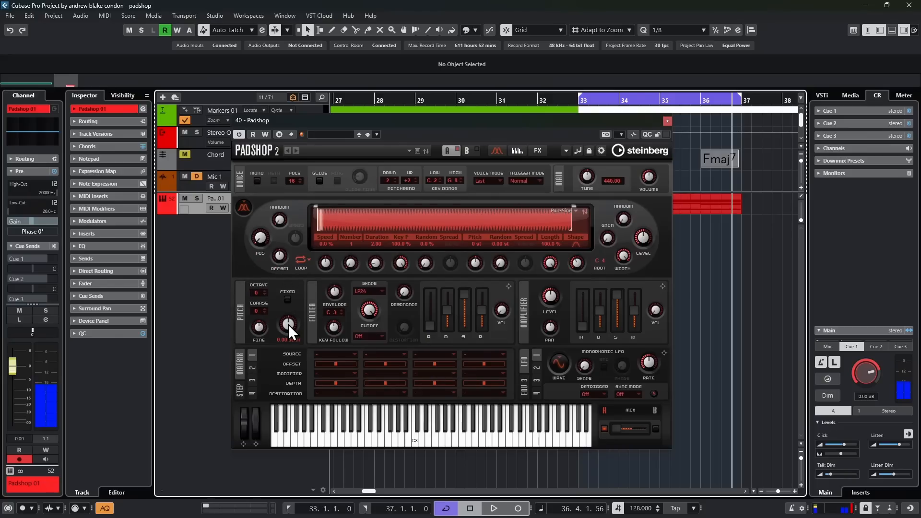
{"action": "left_click_drag", "start_coordinate": [291, 320], "coordinate": [291, 317]}
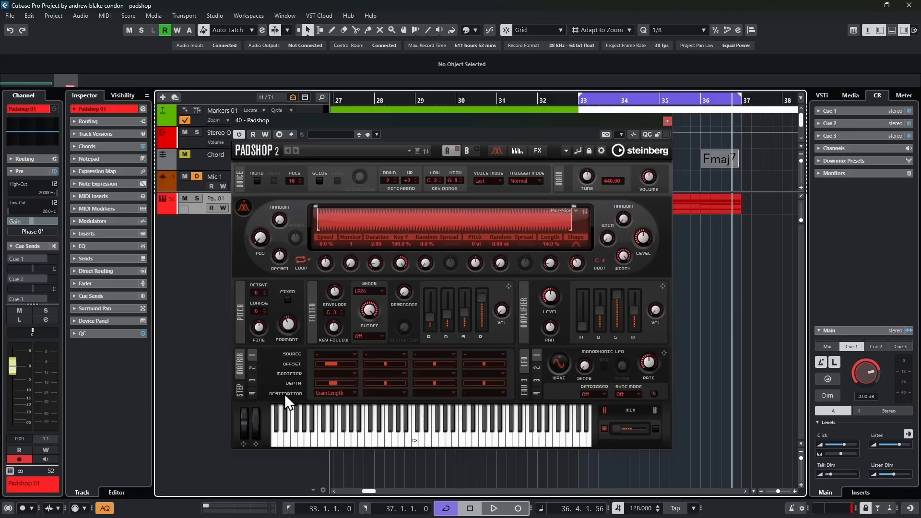
- Make Filter Env the source of the matrix slot driving Grain Length, and give that envelope a shorter attack and longer decay
{"action": "left_click", "coordinate": [335, 393]}
{"action": "left_click", "coordinate": [298, 391]}
{"action": "left_click", "coordinate": [337, 353]}
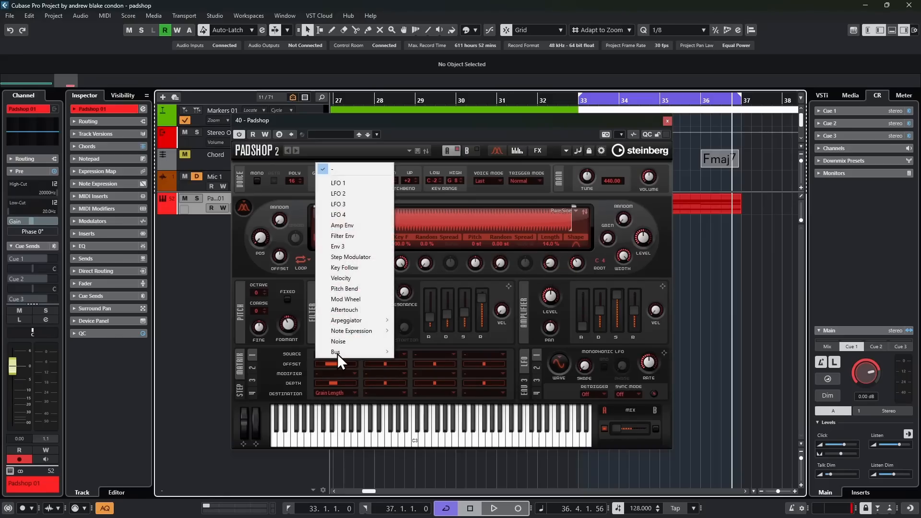
{"action": "left_click", "coordinate": [360, 236]}
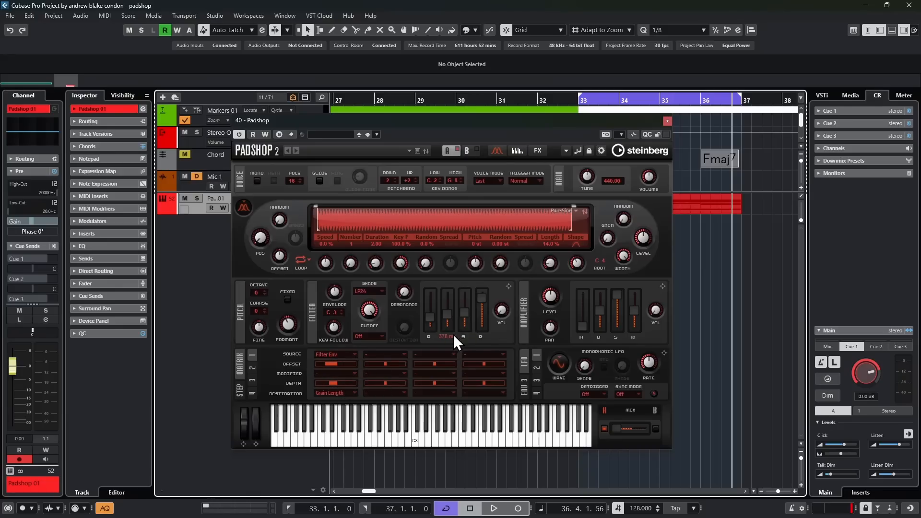
{"action": "mouse_move", "coordinate": [427, 320]}
{"action": "left_mouse_down"}
{"action": "mouse_move", "coordinate": [430, 301]}
{"action": "mouse_move", "coordinate": [431, 325]}
{"action": "left_mouse_up"}
{"action": "left_click_drag", "start_coordinate": [447, 314], "coordinate": [448, 301]}
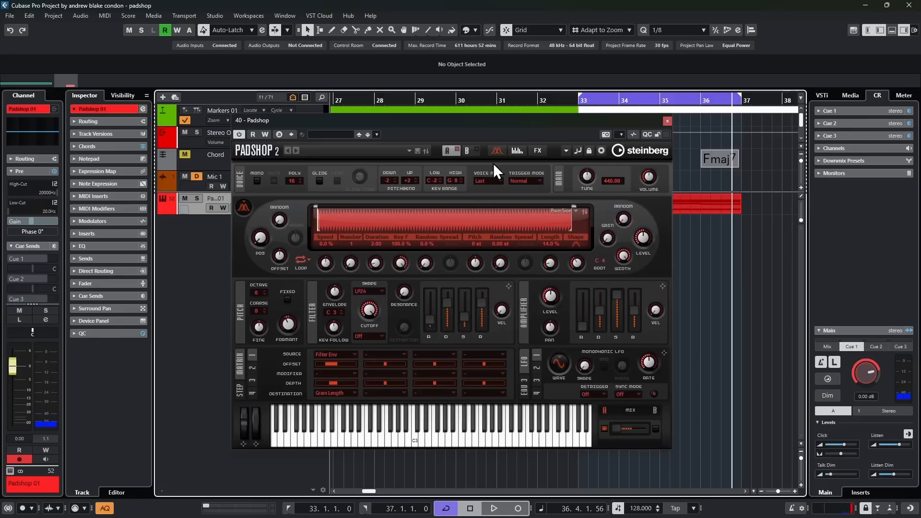
- Enable the Delay and Global Reverb effects for the sine-based sound
{"action": "left_click", "coordinate": [537, 150]}
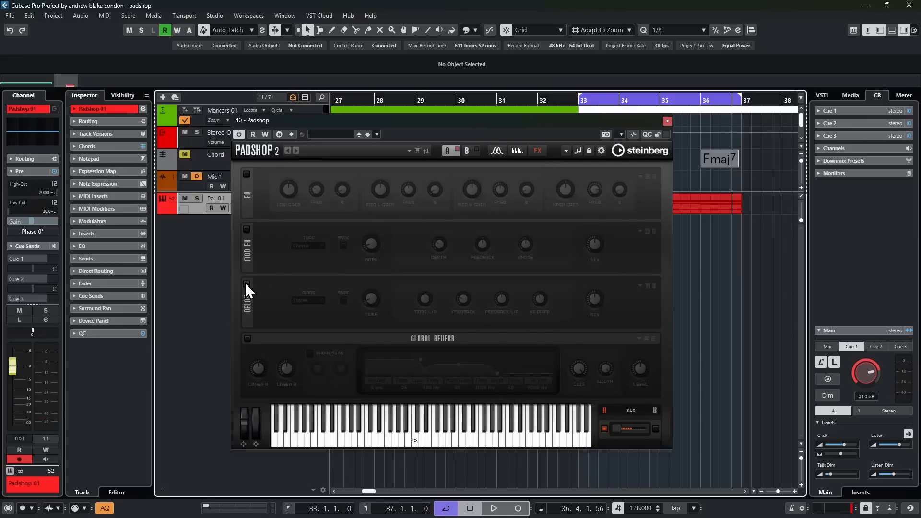
{"action": "left_click", "coordinate": [247, 283]}
{"action": "left_click", "coordinate": [247, 339]}
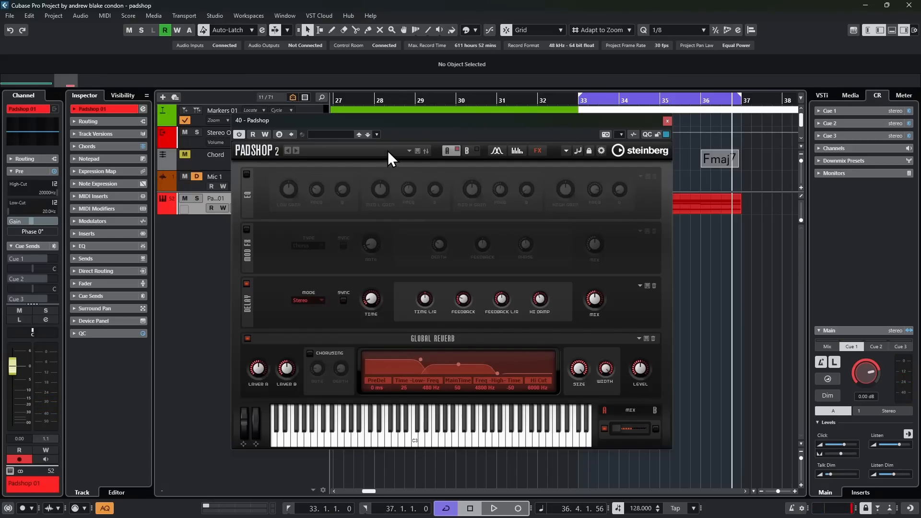
- Save the sound as a preset named with the author's first name followed by "repeat"
{"action": "left_click", "coordinate": [376, 134]}
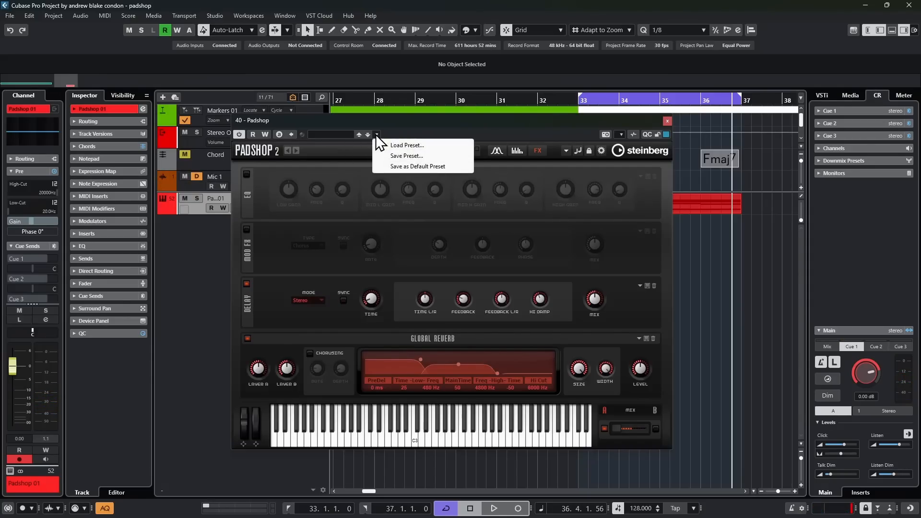
{"action": "left_click", "coordinate": [379, 144]}
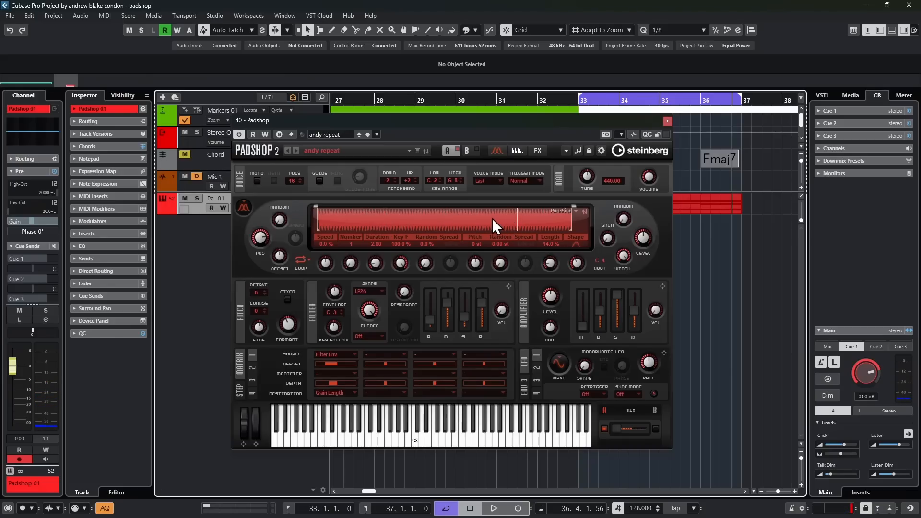
{"action": "left_click", "coordinate": [426, 220]}
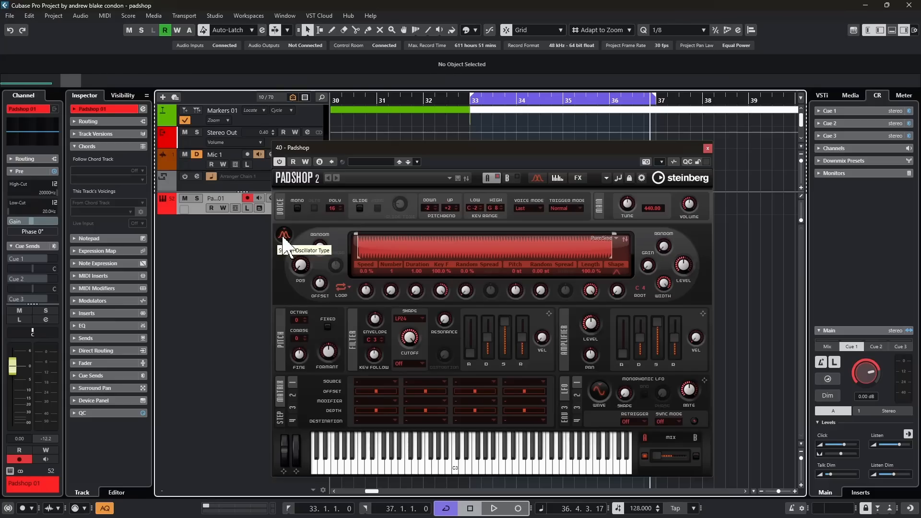
- Compare the grain and spectral oscillator types on the Pure Sine sample, ending on the spectral oscillator
{"action": "left_click", "coordinate": [284, 236]}
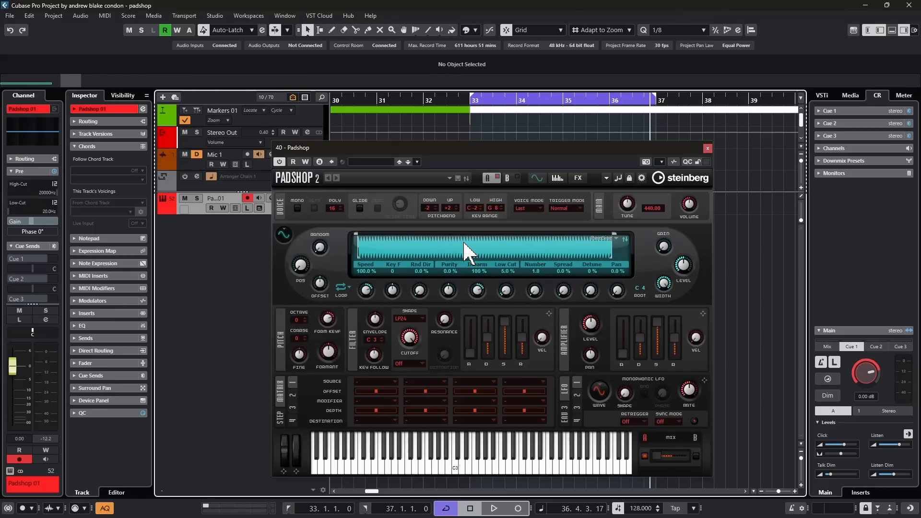
{"action": "left_click", "coordinate": [284, 236]}
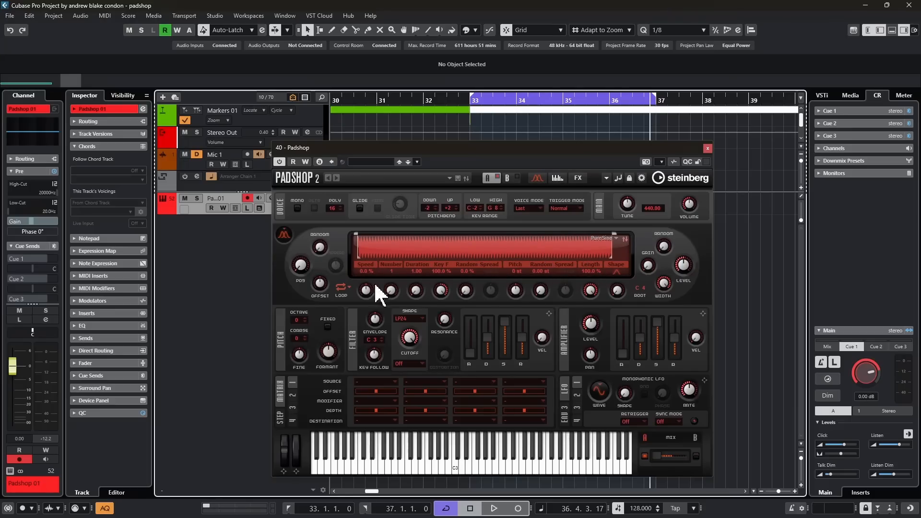
{"action": "left_click", "coordinate": [283, 235]}
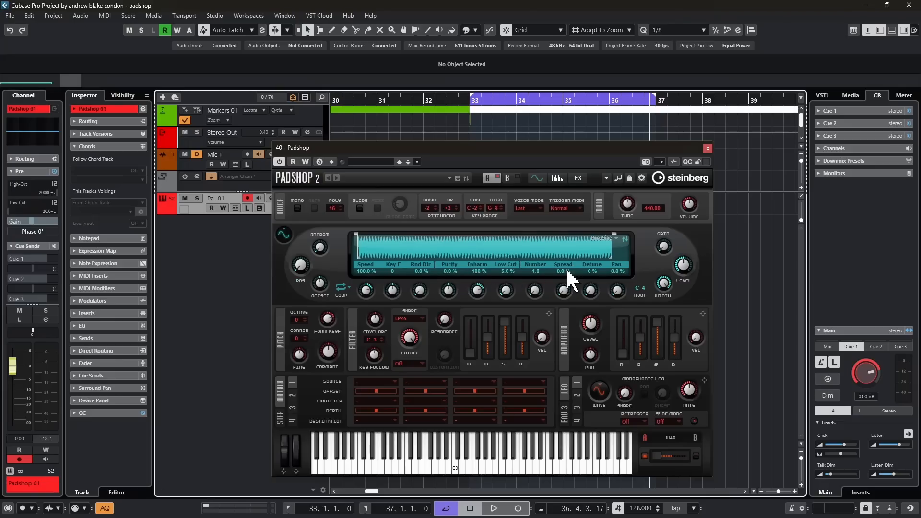
{"action": "left_click", "coordinate": [282, 236]}
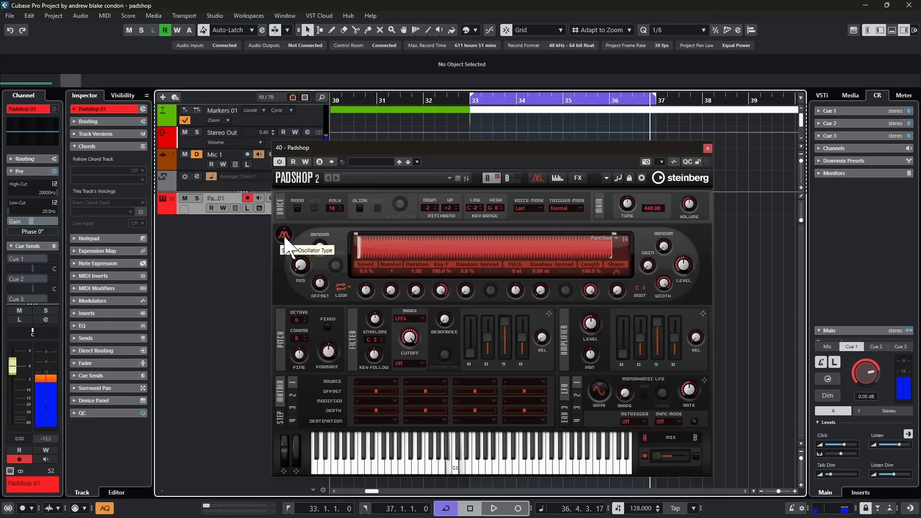
{"action": "left_click", "coordinate": [284, 237]}
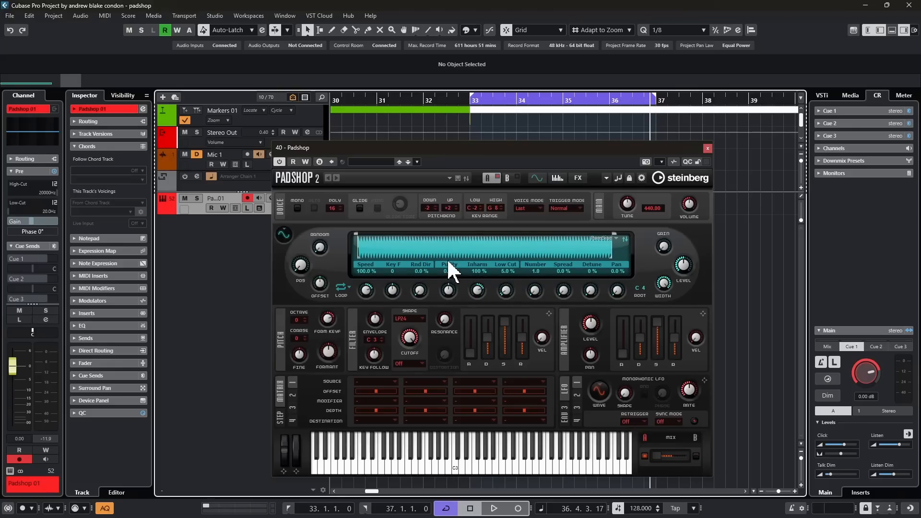
{"action": "left_click", "coordinate": [283, 234]}
- Lower the spectral oscillator's Purity to -100% and bring its Inharmonicity down close to zero
{"action": "scroll", "coordinate": [448, 291], "scroll_direction": "down", "scroll_amount": 10}
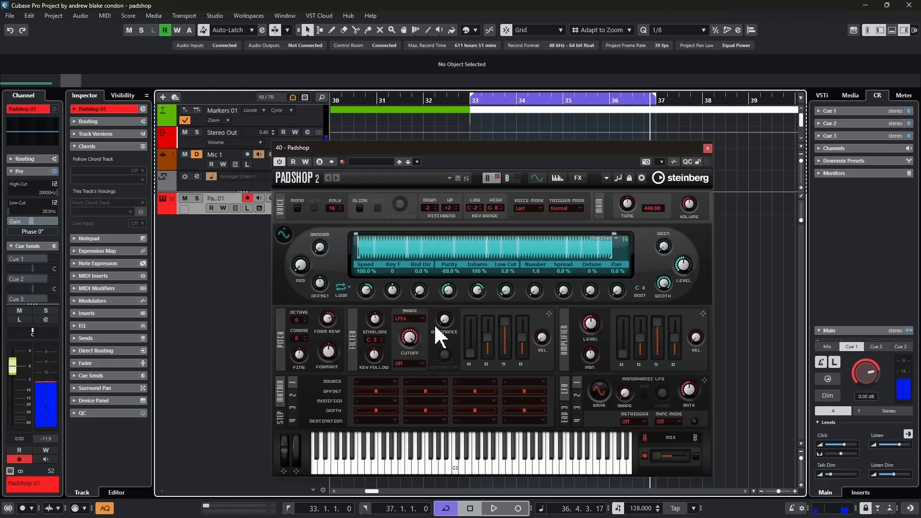
{"action": "left_click_drag", "start_coordinate": [435, 327], "coordinate": [429, 347]}
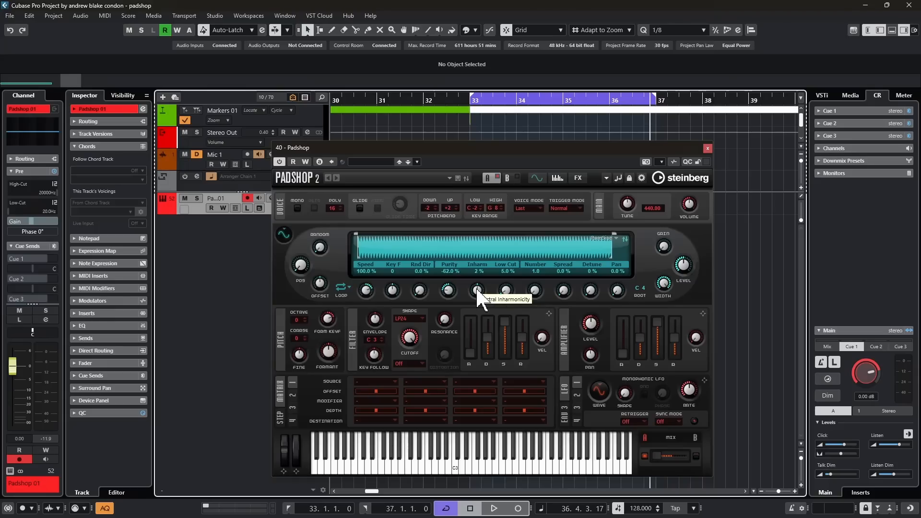
{"action": "scroll", "coordinate": [476, 291], "scroll_direction": "down", "scroll_amount": 9}
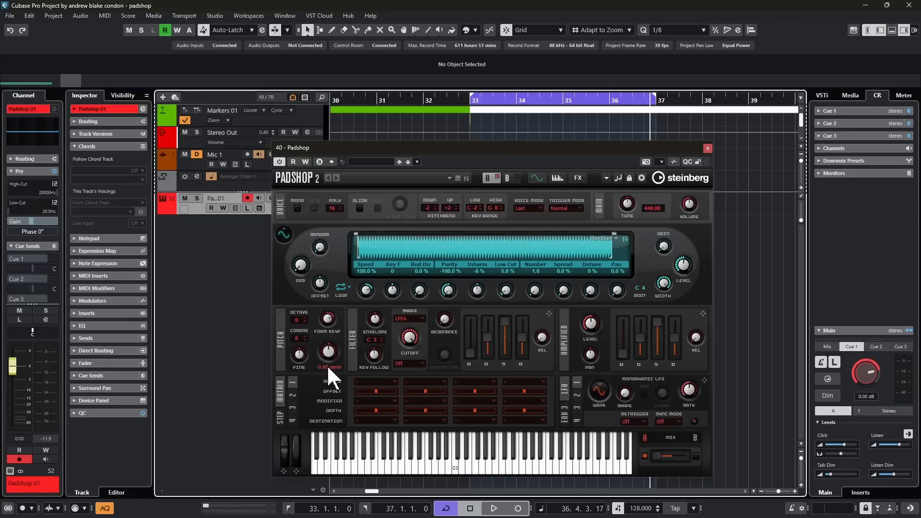
- Try shifting the spectral oscillator's Formant, and raise its Inharmonicity
{"action": "left_click_drag", "start_coordinate": [328, 362], "coordinate": [329, 349]}
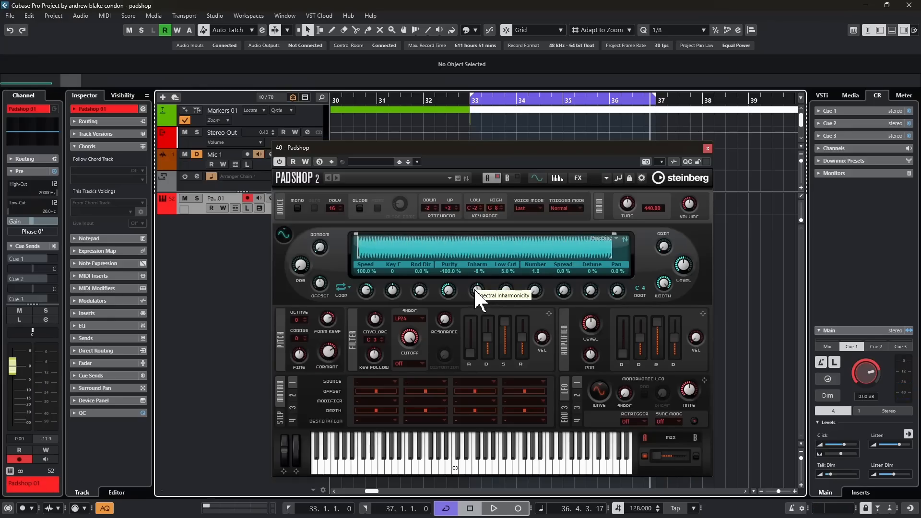
{"action": "left_click_drag", "start_coordinate": [475, 290], "coordinate": [484, 267]}
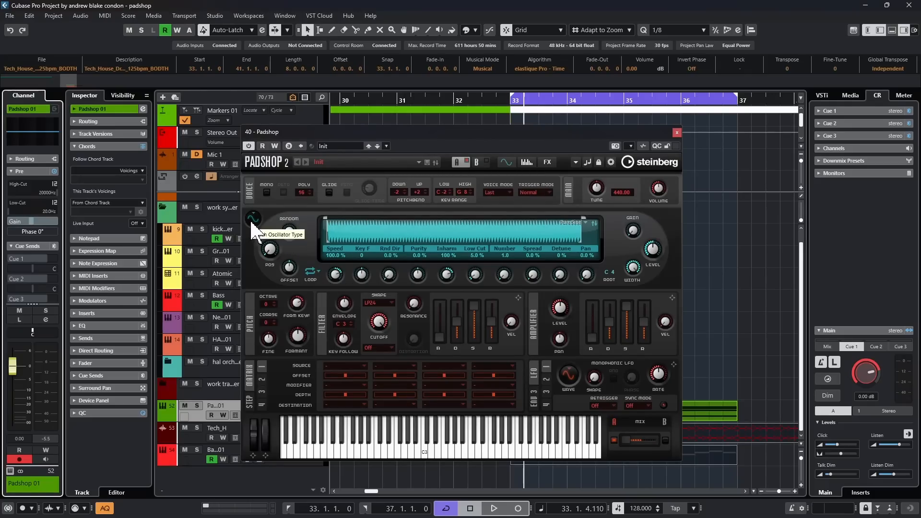
- Switch the Init sound's oscillator from spectral to grain
{"action": "left_click", "coordinate": [253, 221]}
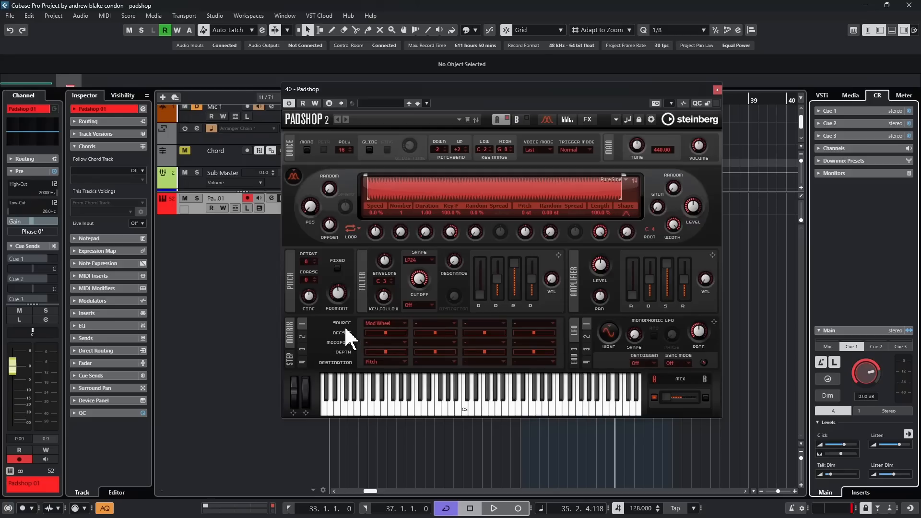
- Assign Mod Wheel as the source and Pitch as the destination in the first modulation matrix slot
{"action": "left_click", "coordinate": [389, 323]}
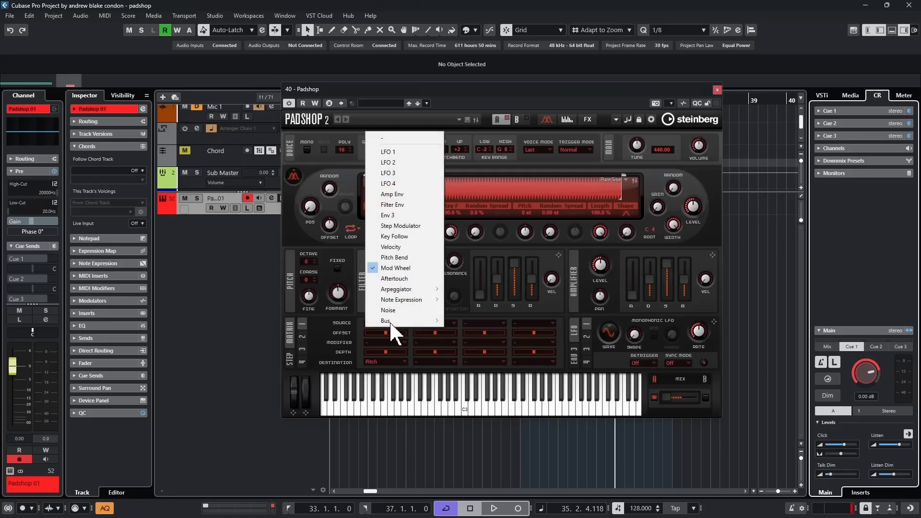
{"action": "left_click", "coordinate": [404, 271]}
{"action": "left_click", "coordinate": [385, 363]}
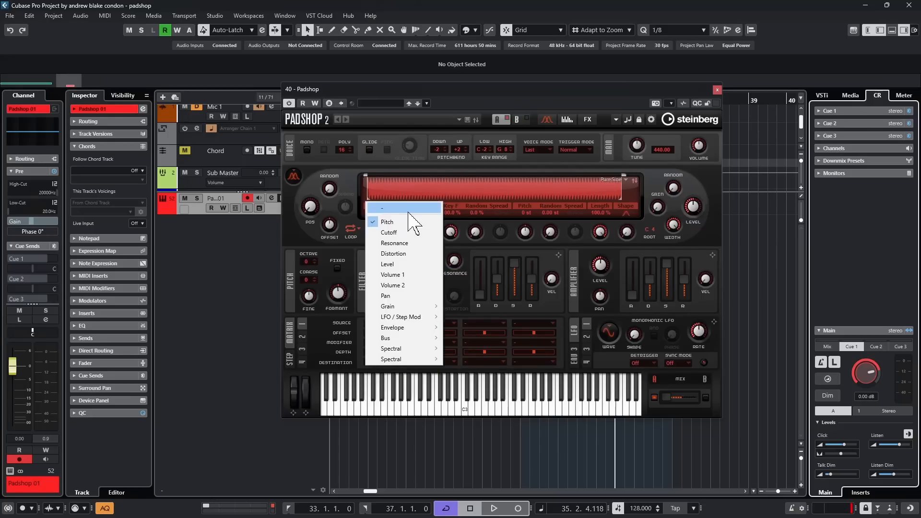
{"action": "left_click", "coordinate": [390, 222]}
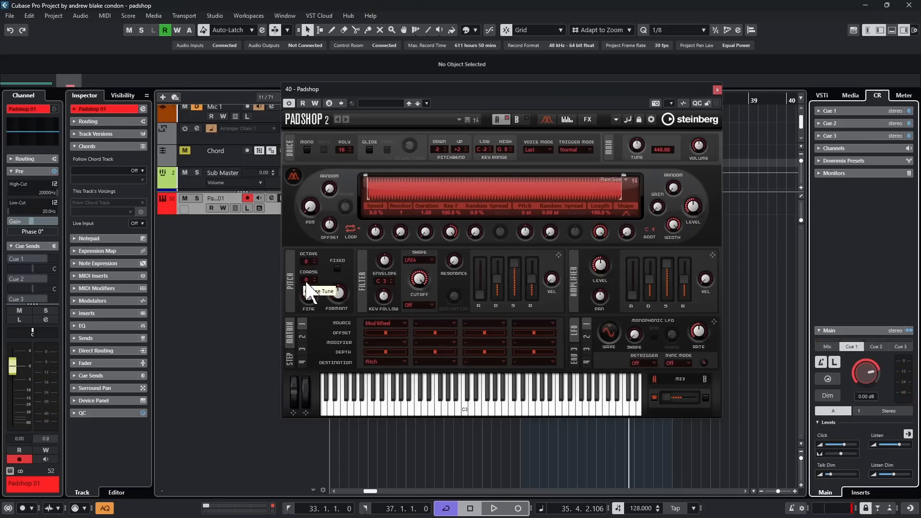
- Audition the grain sound with the mod wheel while the Pitch modulation depth is still zero
{"action": "key", "text": "space"}
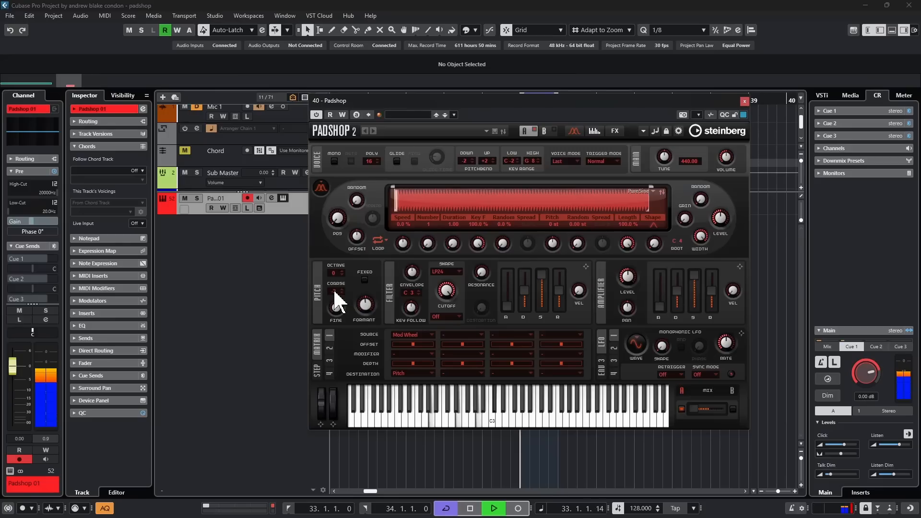
{"action": "mouse_move", "coordinate": [420, 341]}
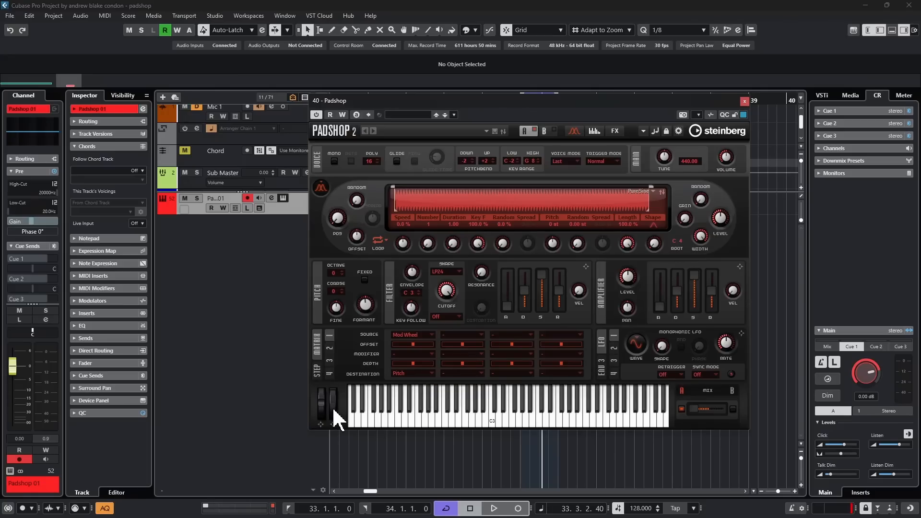
{"action": "key", "text": "space"}
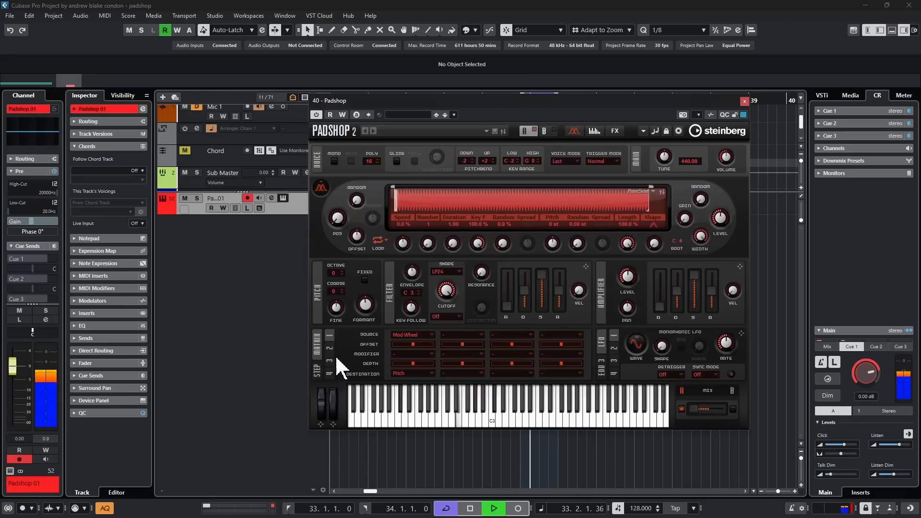
{"action": "key", "text": "space"}
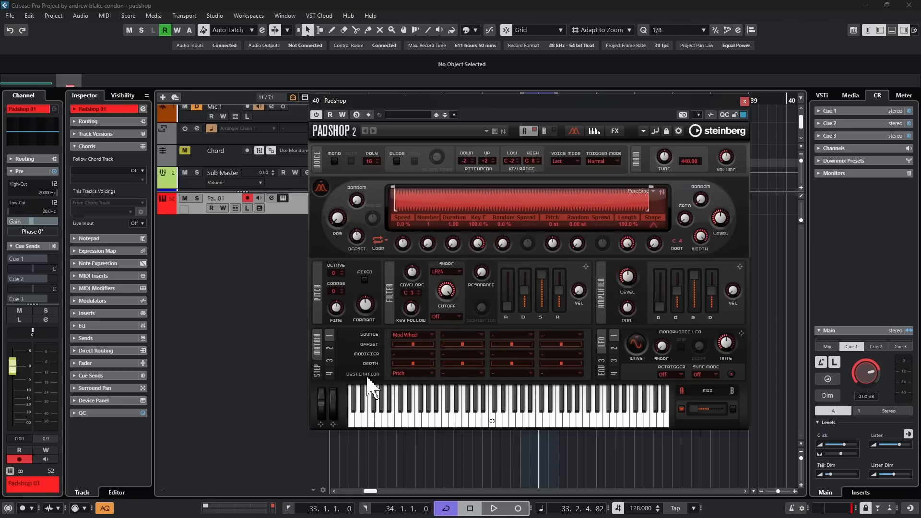
- Raise the first matrix slot's depth to its positive maximum and audition the mod wheel's effect on pitch
{"action": "mouse_move", "coordinate": [413, 364]}
{"action": "left_click_drag", "start_coordinate": [413, 364], "coordinate": [434, 364]}
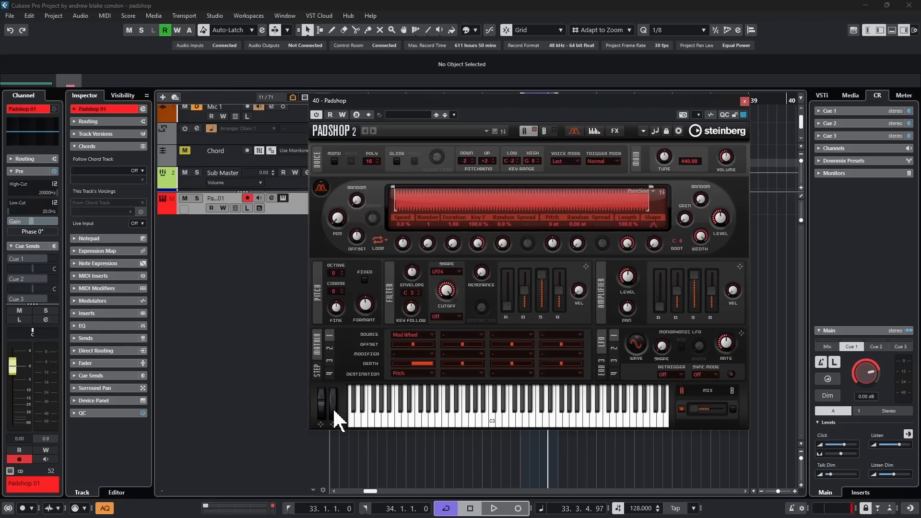
{"action": "key", "text": "space"}
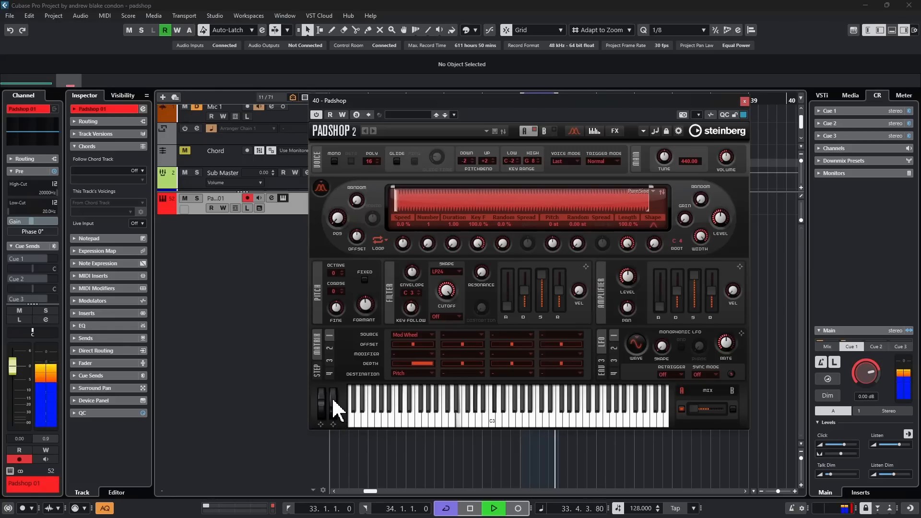
{"action": "key", "text": "space"}
- Lower the mod wheel's Pitch modulation depth to -60 and audition the result
{"action": "left_click_drag", "start_coordinate": [429, 364], "coordinate": [412, 364]}
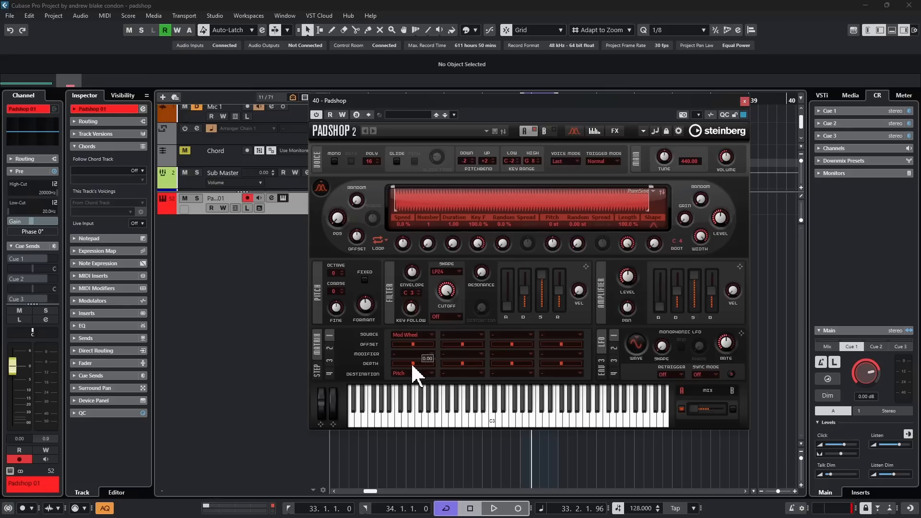
{"action": "left_click_drag", "start_coordinate": [411, 363], "coordinate": [388, 364]}
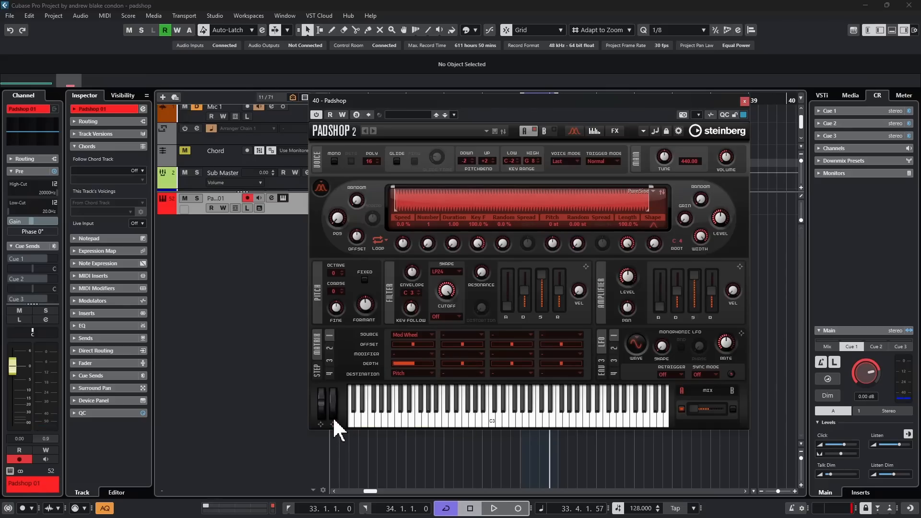
{"action": "key", "text": "space"}
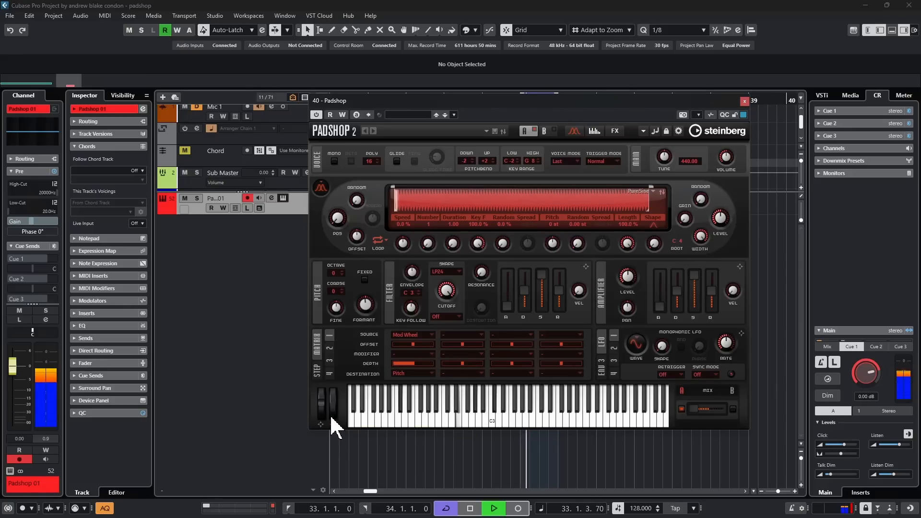
{"action": "key", "text": "space"}
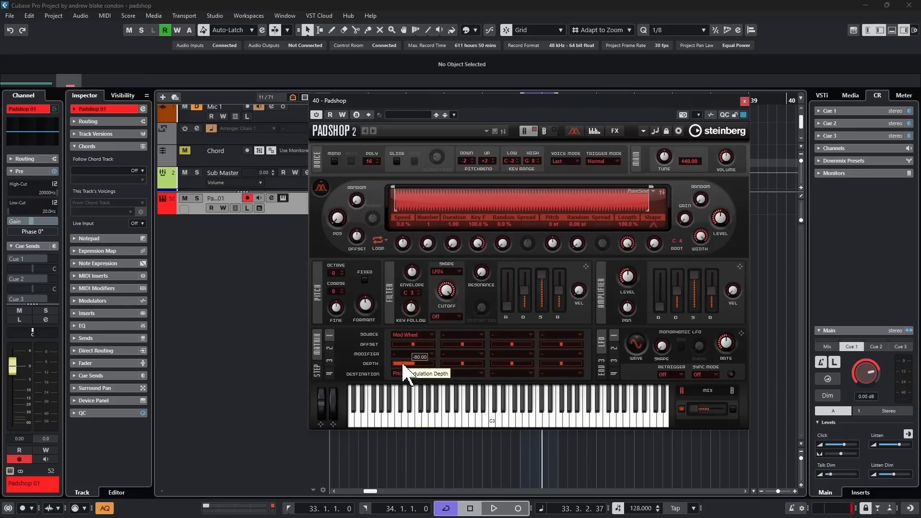
- Sweep the Pitch modulation depth between its positive and negative limits, and reset it to zero
{"action": "left_click_drag", "start_coordinate": [400, 364], "coordinate": [437, 366]}
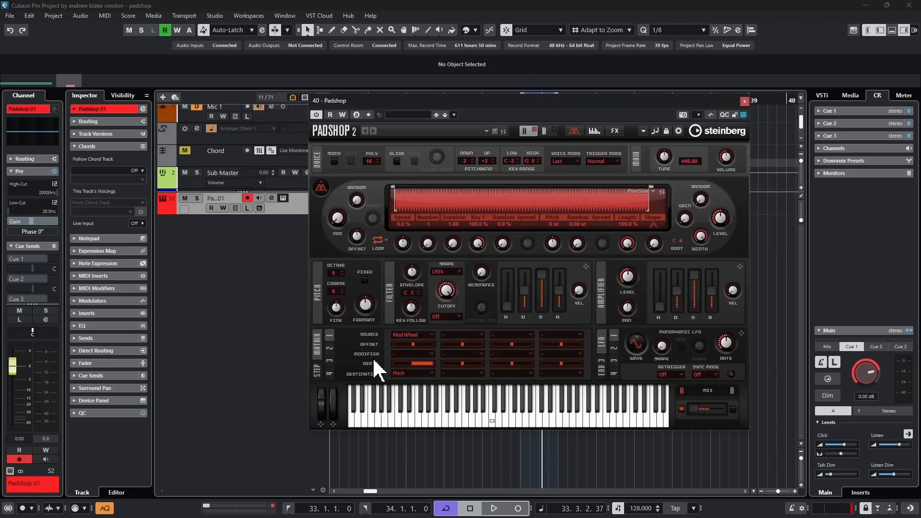
{"action": "left_click_drag", "start_coordinate": [433, 365], "coordinate": [375, 363]}
{"action": "mouse_move", "coordinate": [395, 367]}
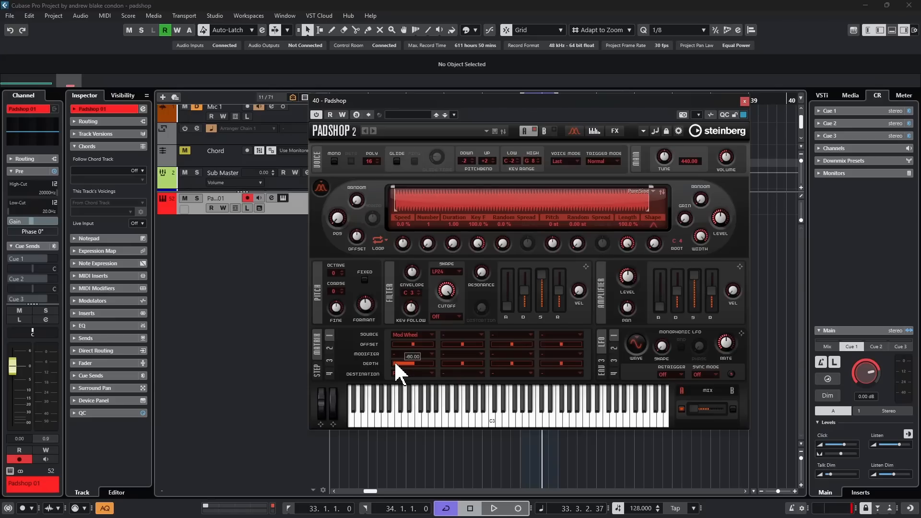
{"action": "left_click_drag", "start_coordinate": [396, 364], "coordinate": [447, 364]}
{"action": "mouse_move", "coordinate": [430, 364]}
{"action": "left_click_drag", "start_coordinate": [431, 364], "coordinate": [391, 366]}
{"action": "mouse_move", "coordinate": [414, 342]}
{"action": "left_click", "coordinate": [404, 364], "text": "ctrl"}
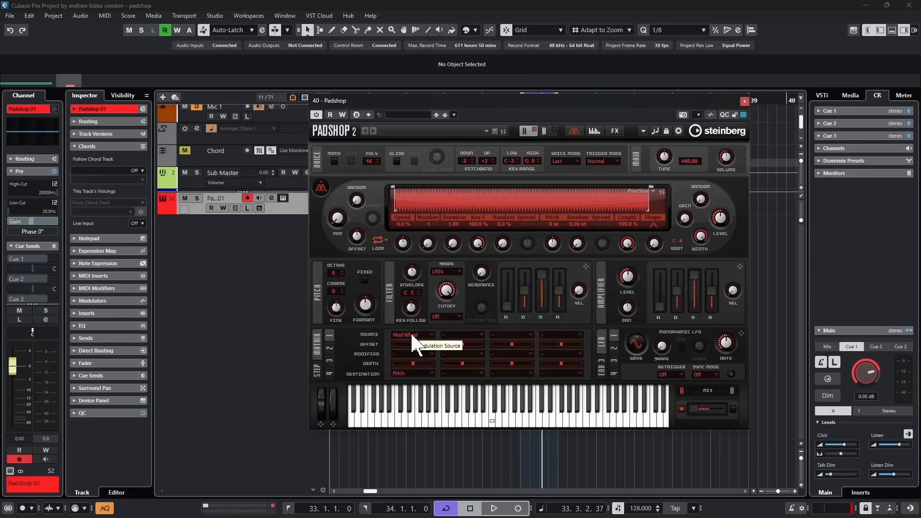
- Route the mod wheel to Grain Formant in the first matrix slot, and try the Formant control during playback
{"action": "left_click", "coordinate": [411, 373]}
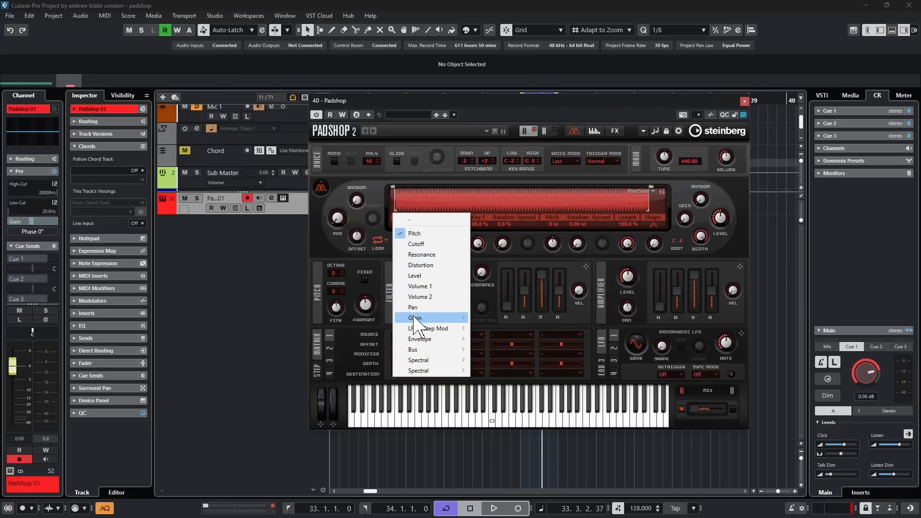
{"action": "mouse_move", "coordinate": [414, 318]}
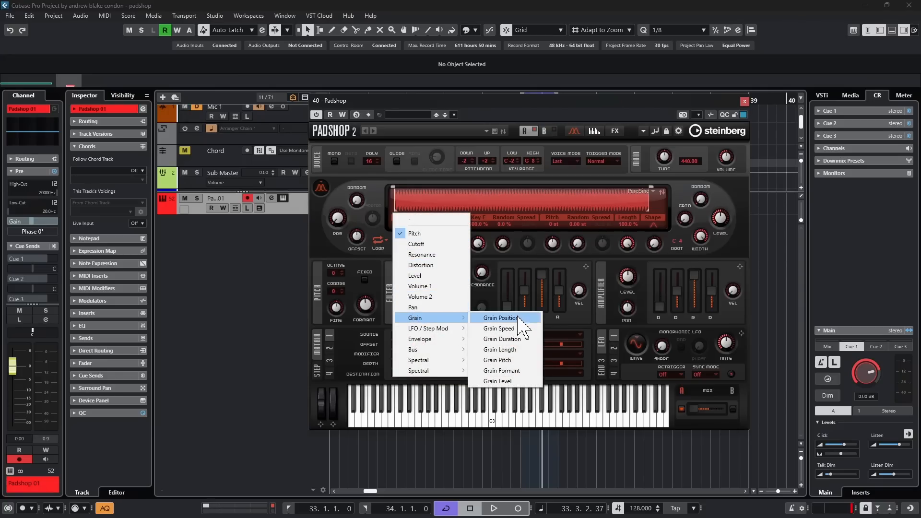
{"action": "left_click", "coordinate": [511, 372]}
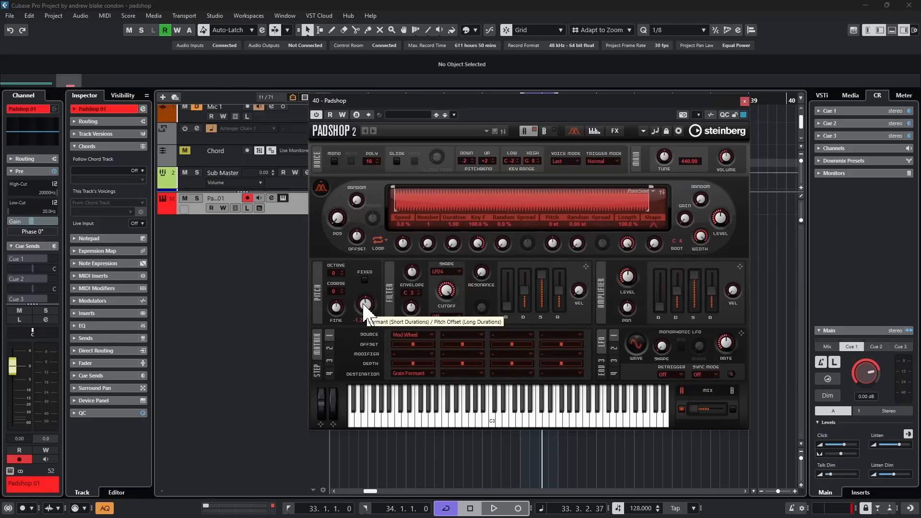
{"action": "key", "text": "space"}
{"action": "mouse_move", "coordinate": [363, 305]}
{"action": "left_mouse_down"}
{"action": "mouse_move", "coordinate": [361, 283]}
{"action": "mouse_move", "coordinate": [360, 307]}
{"action": "left_mouse_up"}
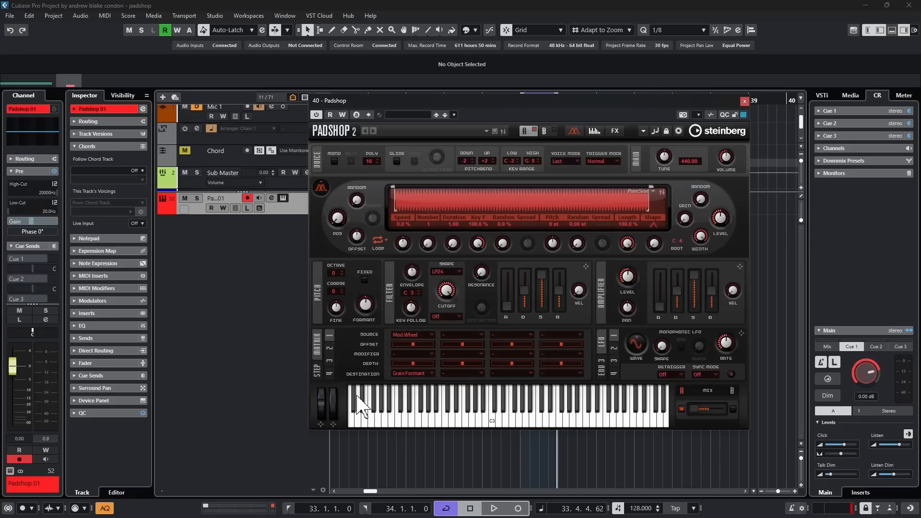
- Set the Grain Formant modulation depth to 60 and audition it with the mod wheel
{"action": "left_click_drag", "start_coordinate": [414, 365], "coordinate": [416, 367]}
{"action": "key", "text": "space"}
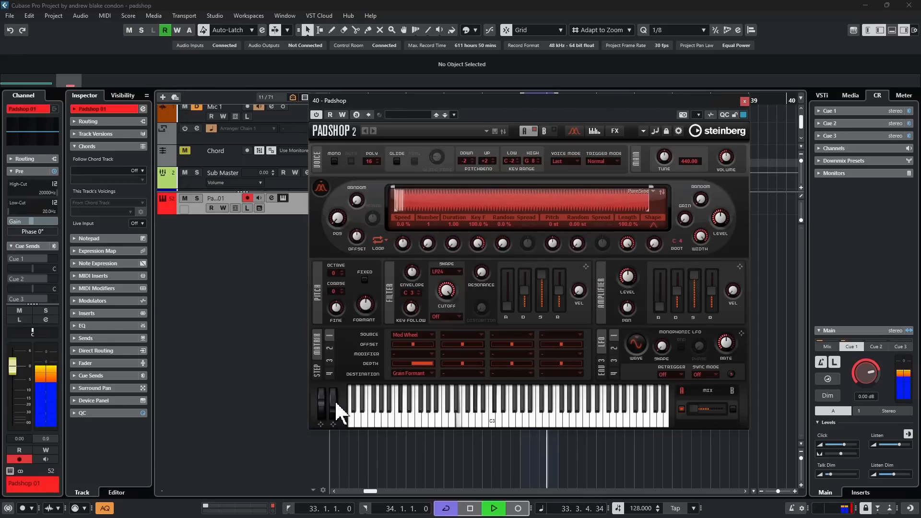
{"action": "key", "text": "space"}
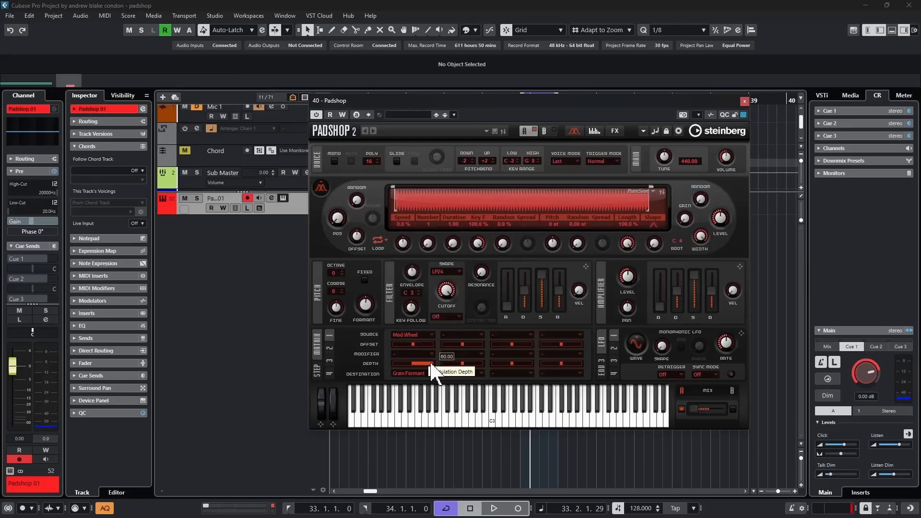
- Set the Grain Formant modulation depth to its negative maximum, and compare the Formant control with the mod wheel during playback
{"action": "left_click_drag", "start_coordinate": [432, 365], "coordinate": [387, 364]}
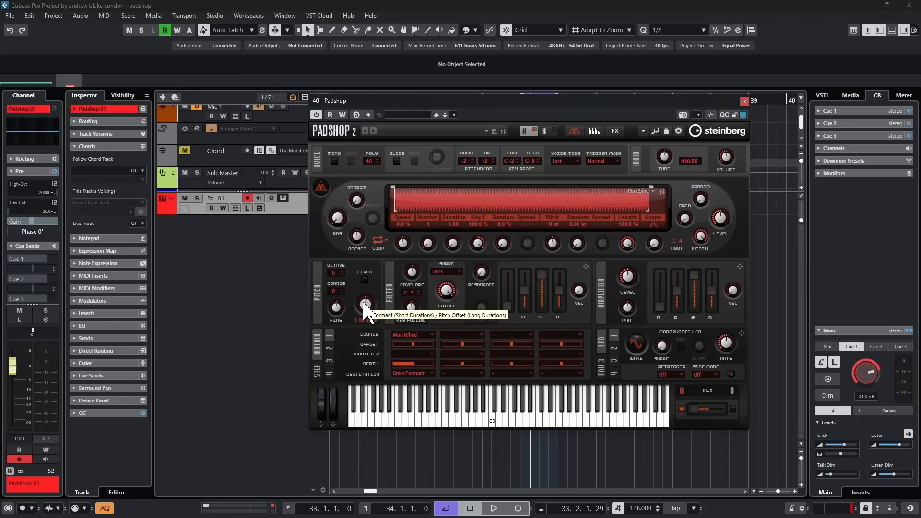
{"action": "key", "text": "space"}
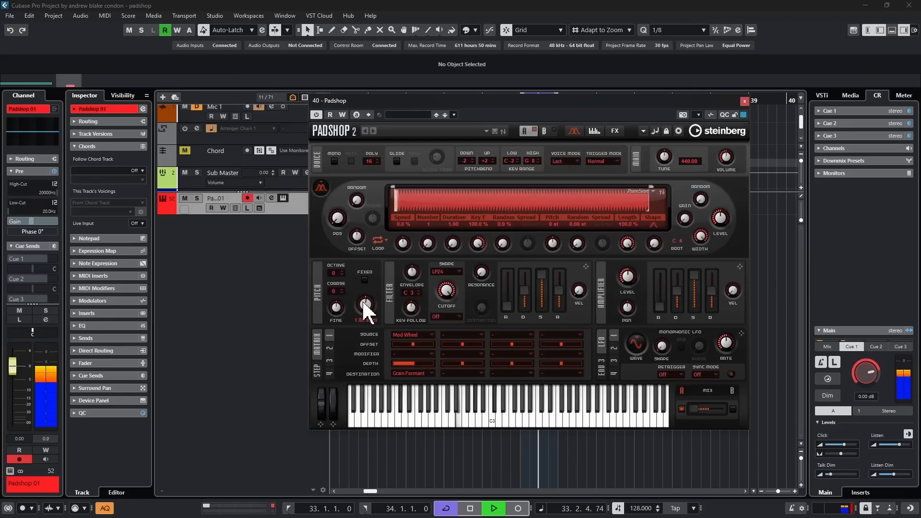
{"action": "mouse_move", "coordinate": [362, 314]}
{"action": "left_mouse_down"}
{"action": "mouse_move", "coordinate": [360, 329]}
{"action": "mouse_move", "coordinate": [365, 306]}
{"action": "left_mouse_up"}
{"action": "key", "text": "space"}
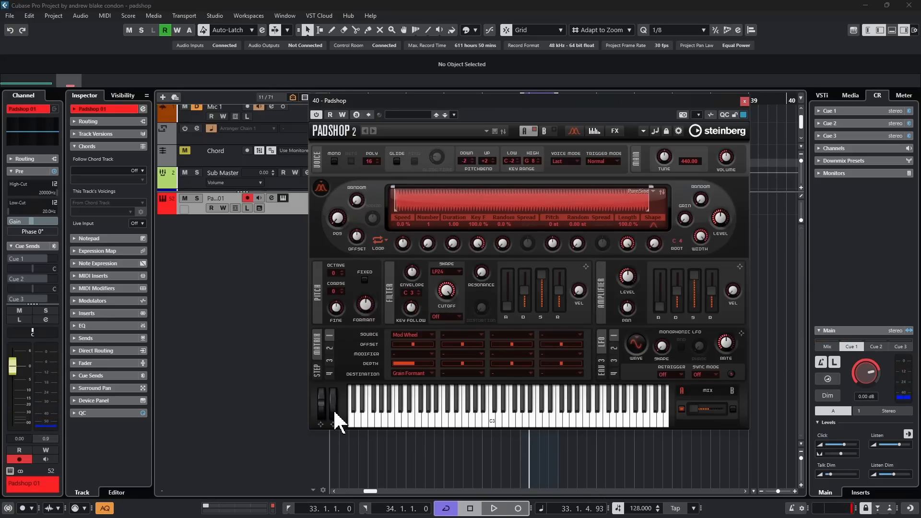
{"action": "key", "text": "space"}
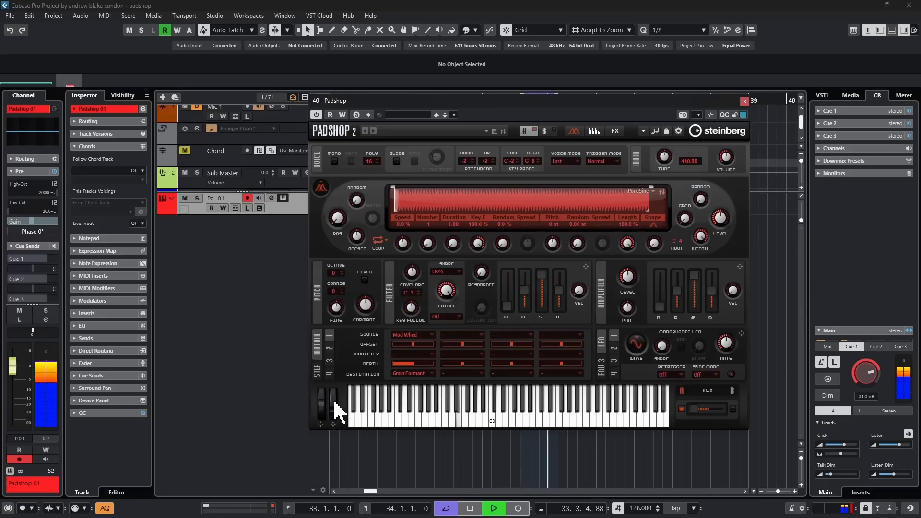
{"action": "left_click_drag", "start_coordinate": [335, 398], "coordinate": [334, 418]}
{"action": "key", "text": "space"}
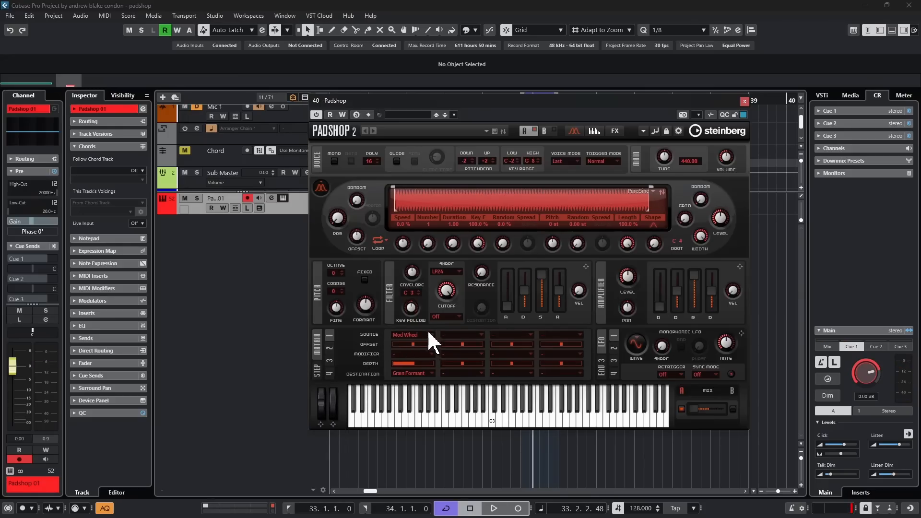
- Change the first matrix slot's destination to Cutoff, and try the filter's Cutoff control during playback
{"action": "left_click", "coordinate": [413, 374]}
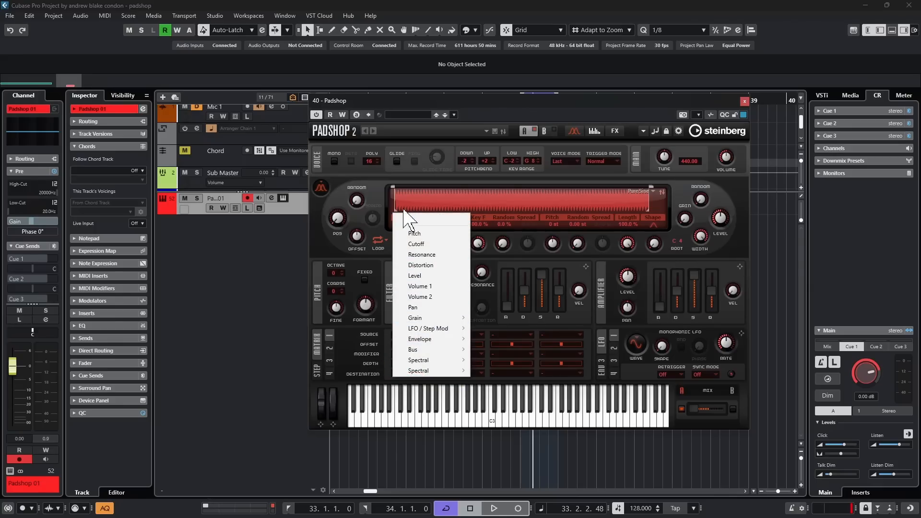
{"action": "left_click", "coordinate": [423, 244]}
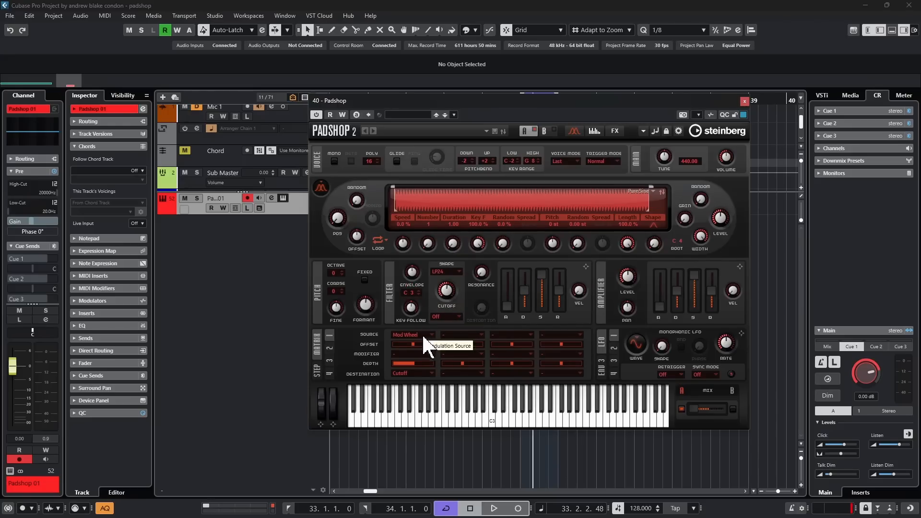
{"action": "key", "text": "space"}
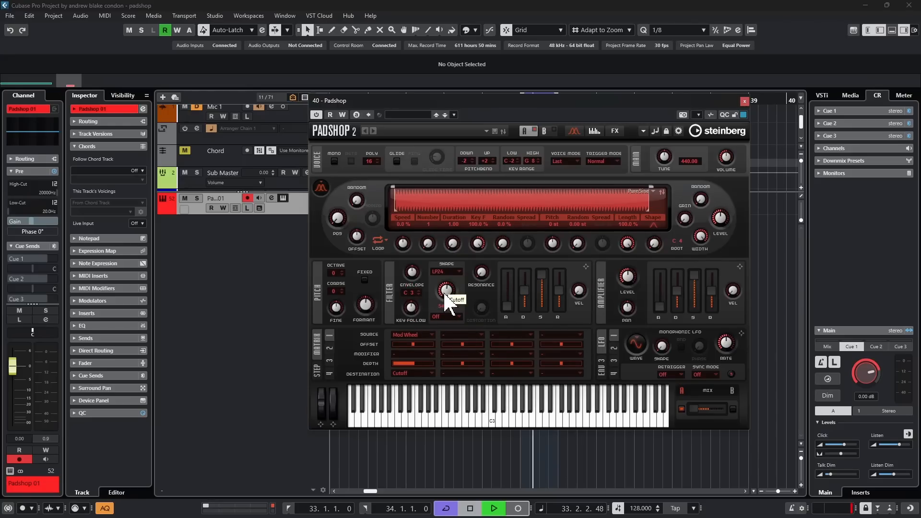
{"action": "left_click_drag", "start_coordinate": [444, 293], "coordinate": [448, 271]}
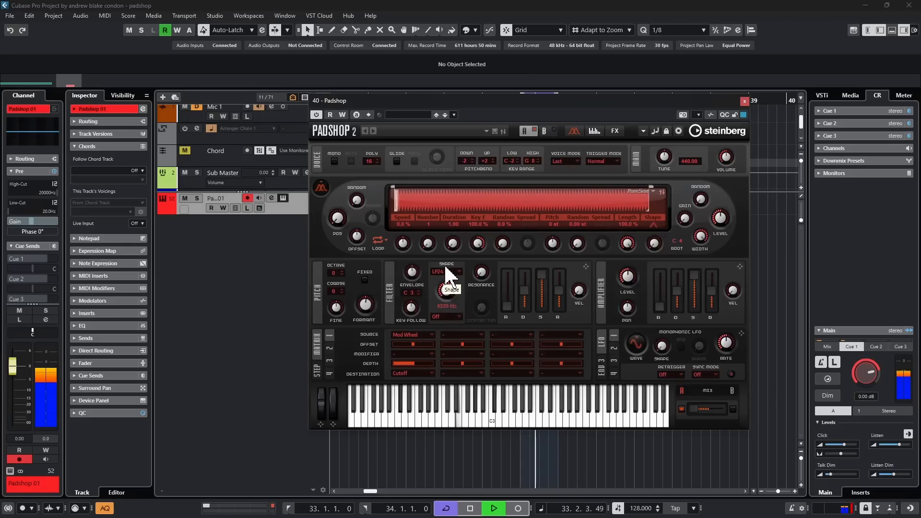
{"action": "key", "text": "space"}
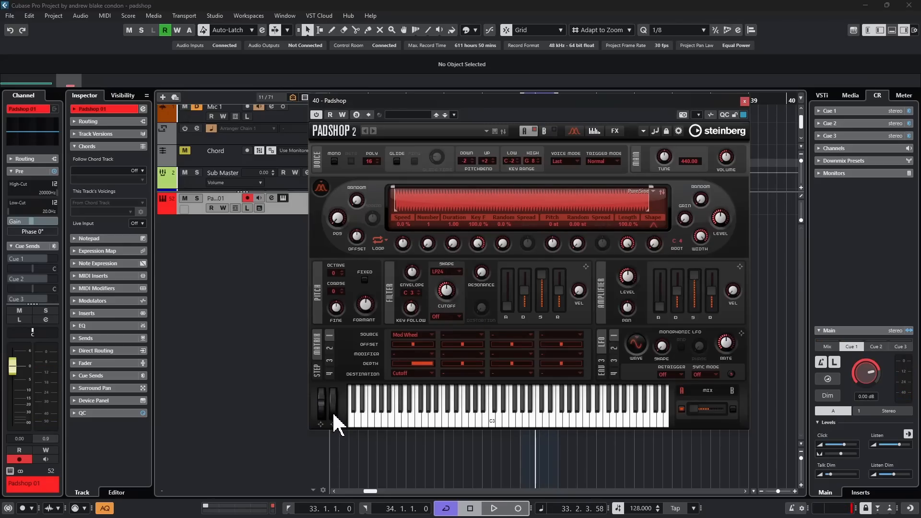
- Audition the mod wheel's effect on the filter cutoff, and set the modulation depth to its negative maximum
{"action": "key", "text": "space"}
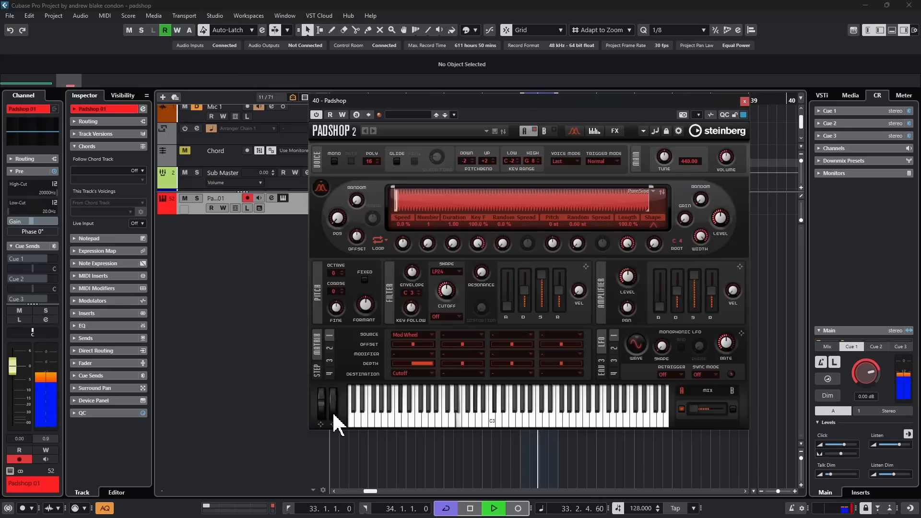
{"action": "mouse_move", "coordinate": [337, 398]}
{"action": "left_mouse_down"}
{"action": "mouse_move", "coordinate": [338, 411]}
{"action": "mouse_move", "coordinate": [338, 389]}
{"action": "mouse_move", "coordinate": [338, 409]}
{"action": "left_mouse_up"}
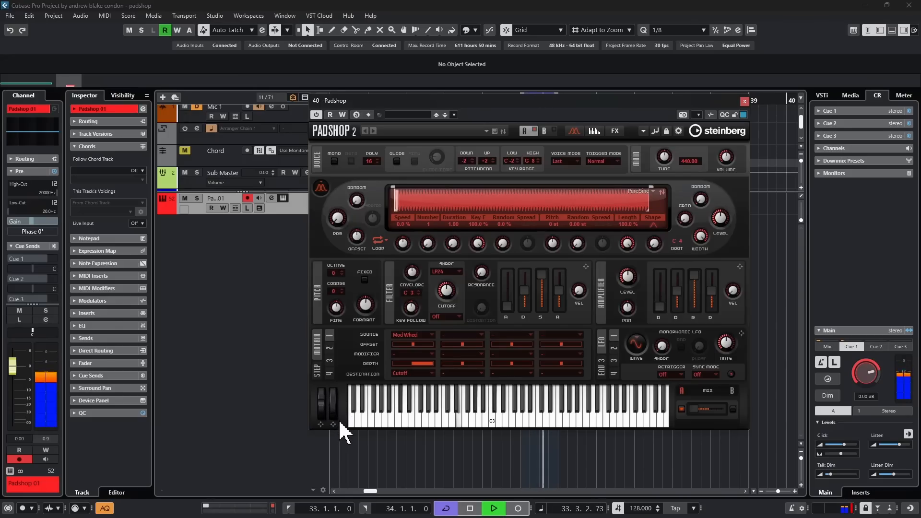
{"action": "key", "text": "space"}
{"action": "left_click_drag", "start_coordinate": [421, 364], "coordinate": [379, 381]}
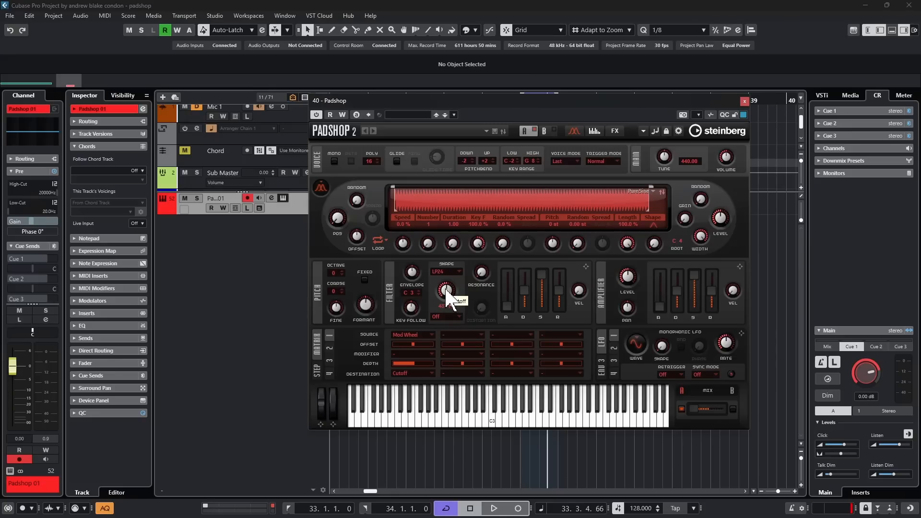
- Try the filter's Cutoff control during playback, and audition its modulation with the mod wheel
{"action": "key", "text": "space"}
{"action": "left_click_drag", "start_coordinate": [441, 295], "coordinate": [439, 286]}
{"action": "key", "text": "space"}
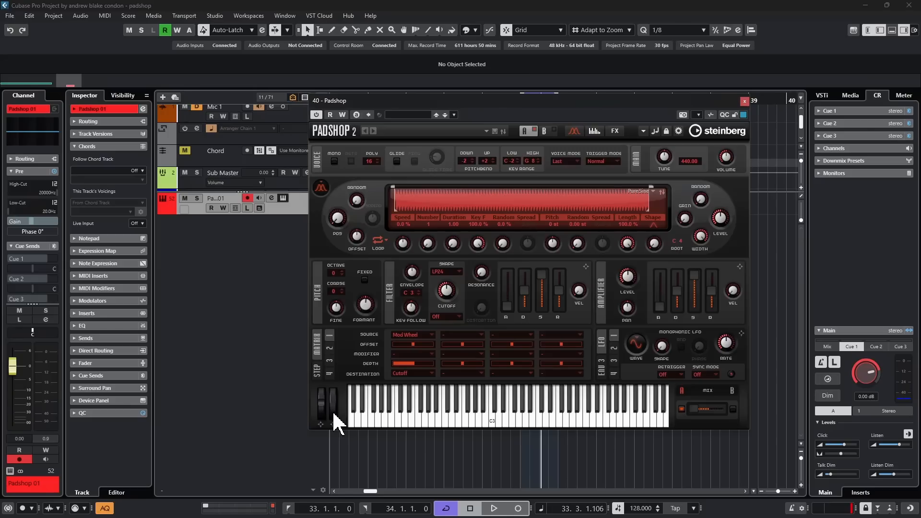
{"action": "key", "text": "space"}
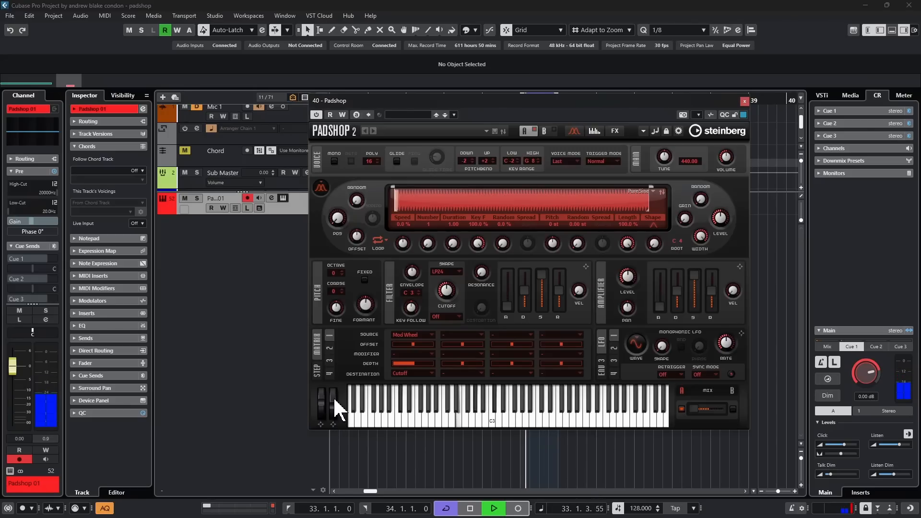
{"action": "key", "text": "space"}
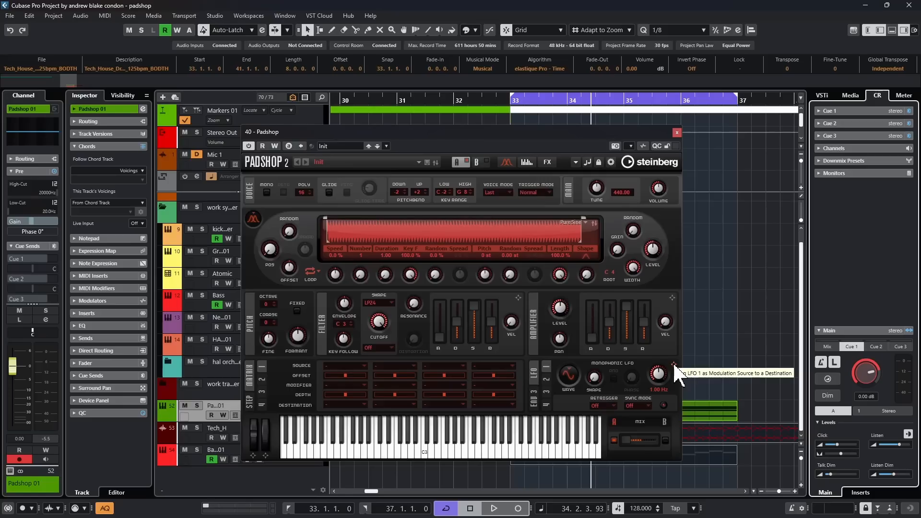
- Assign LFO 1 as the modulation source for the pitch section's Formant control
{"action": "left_click_drag", "start_coordinate": [672, 362], "coordinate": [308, 331]}
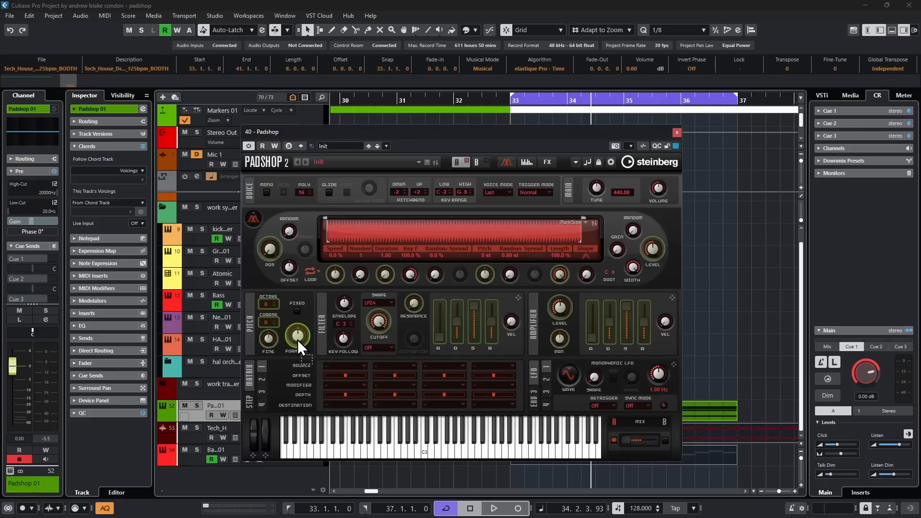
{"action": "left_click_drag", "start_coordinate": [297, 339], "coordinate": [297, 340]}
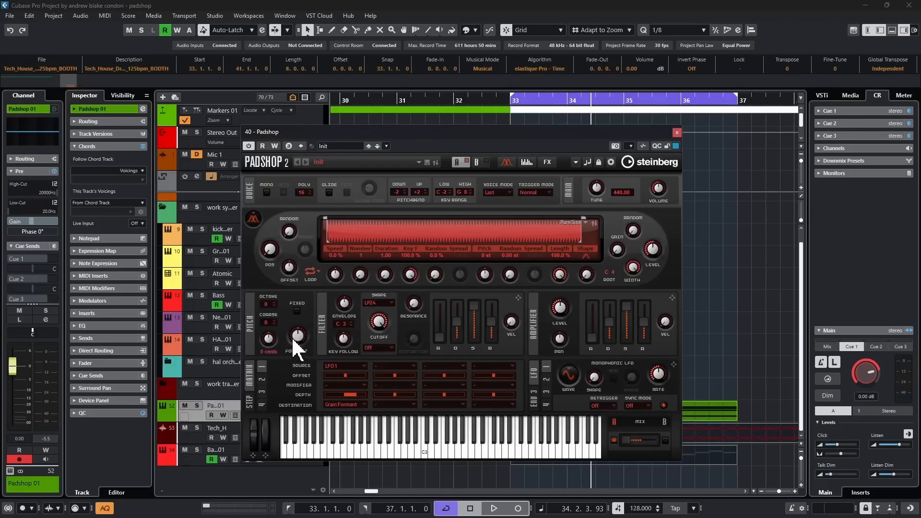
{"action": "mouse_move", "coordinate": [299, 357]}
{"action": "left_mouse_down"}
{"action": "mouse_move", "coordinate": [297, 331]}
{"action": "mouse_move", "coordinate": [298, 370]}
{"action": "mouse_move", "coordinate": [304, 342]}
{"action": "left_mouse_up"}
- Sync LFO 1 to Tempo at a 4/4 rate, with its retrigger mode set to Each
{"action": "left_click", "coordinate": [568, 372]}
{"action": "left_click", "coordinate": [636, 407]}
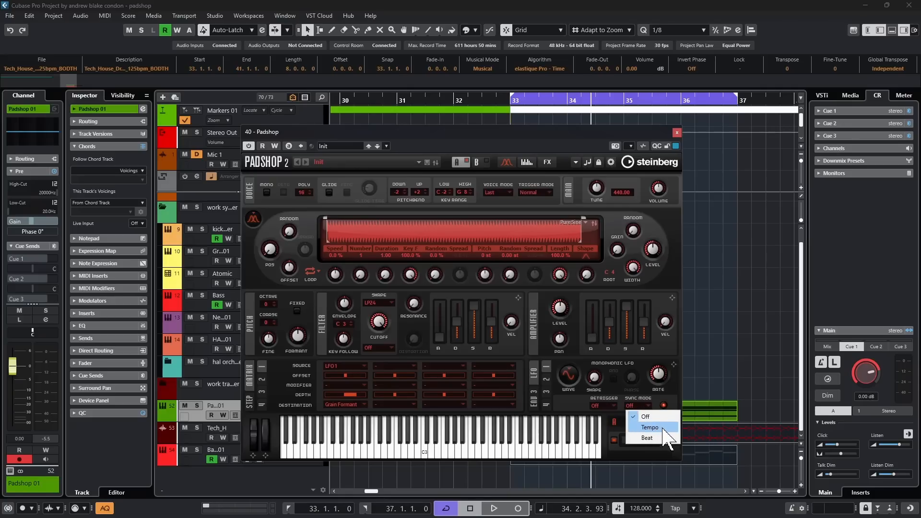
{"action": "left_click", "coordinate": [663, 428]}
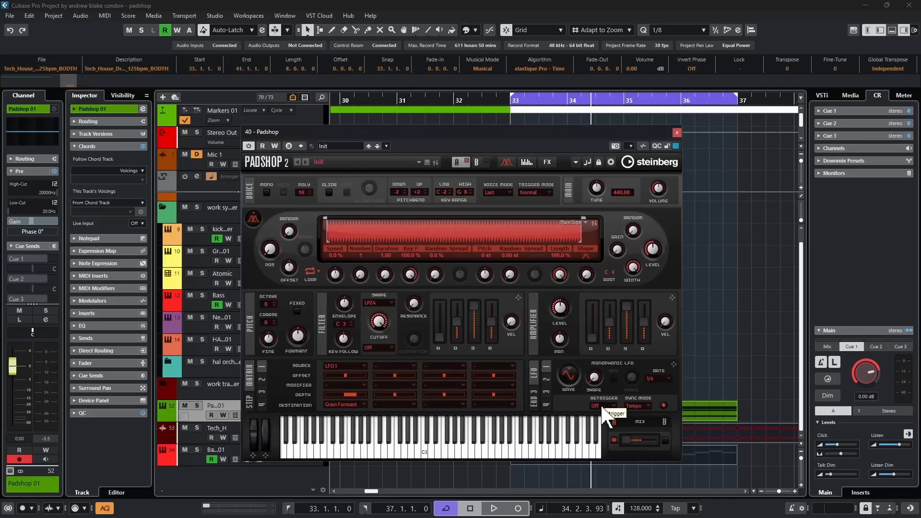
{"action": "left_click", "coordinate": [602, 407]}
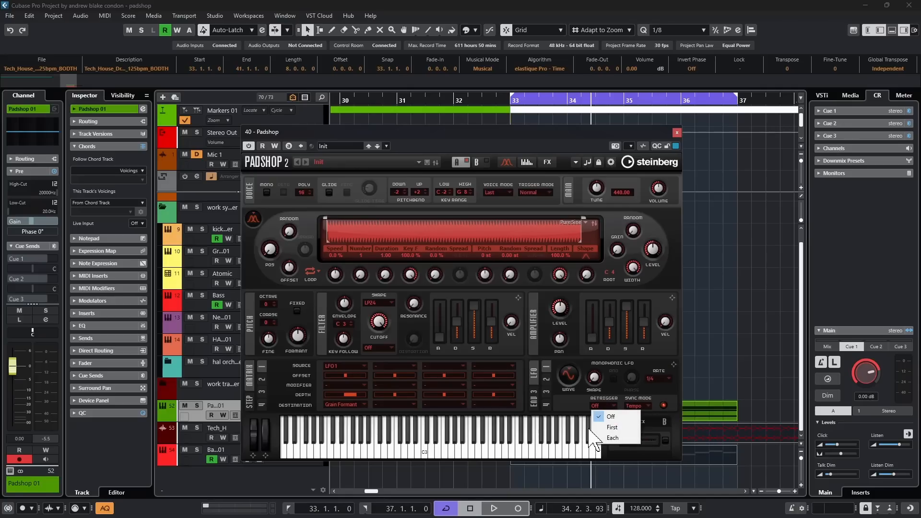
{"action": "left_click", "coordinate": [612, 438]}
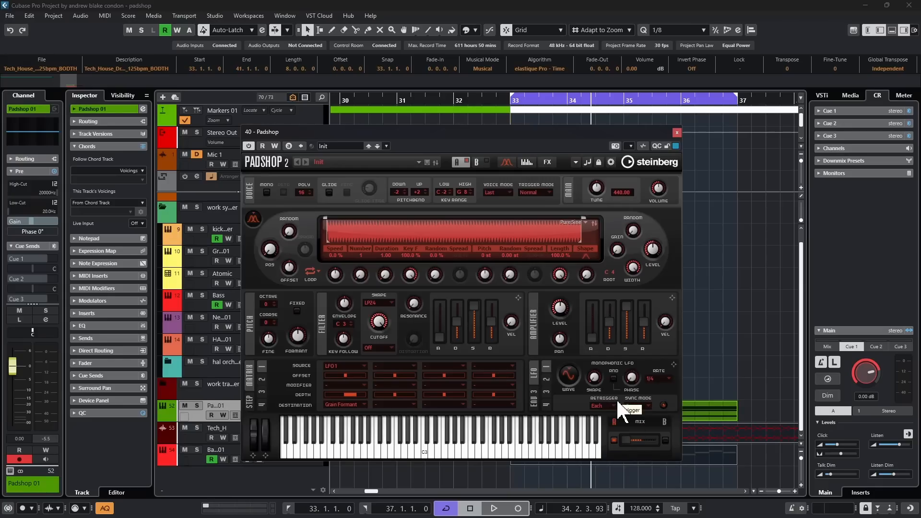
{"action": "left_click", "coordinate": [658, 379]}
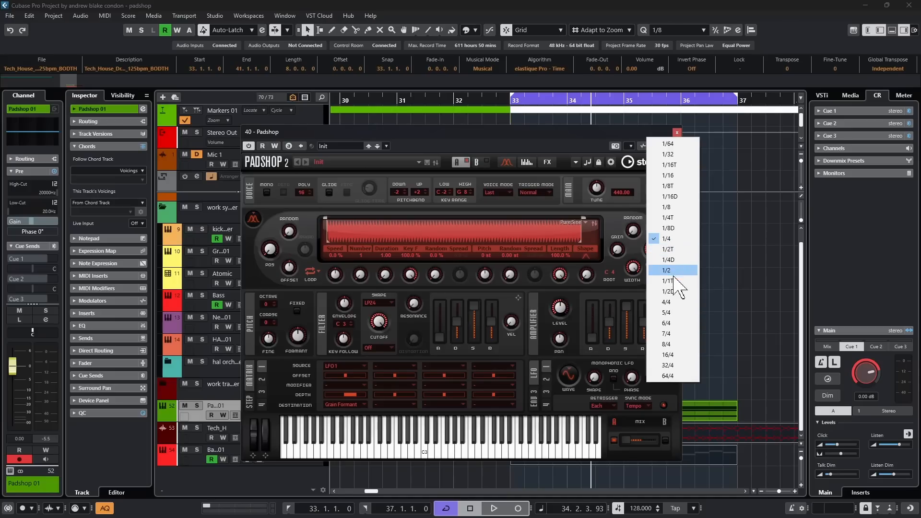
{"action": "left_click", "coordinate": [672, 303]}
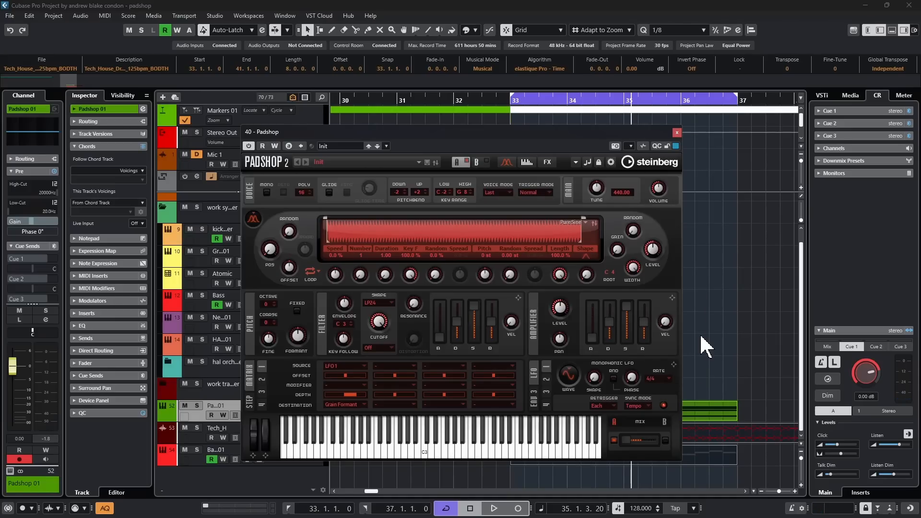
- Audition the tempo-synced formant modulation, and unmute the drum loop and bass parts in the arrangement
{"action": "key", "text": "space"}
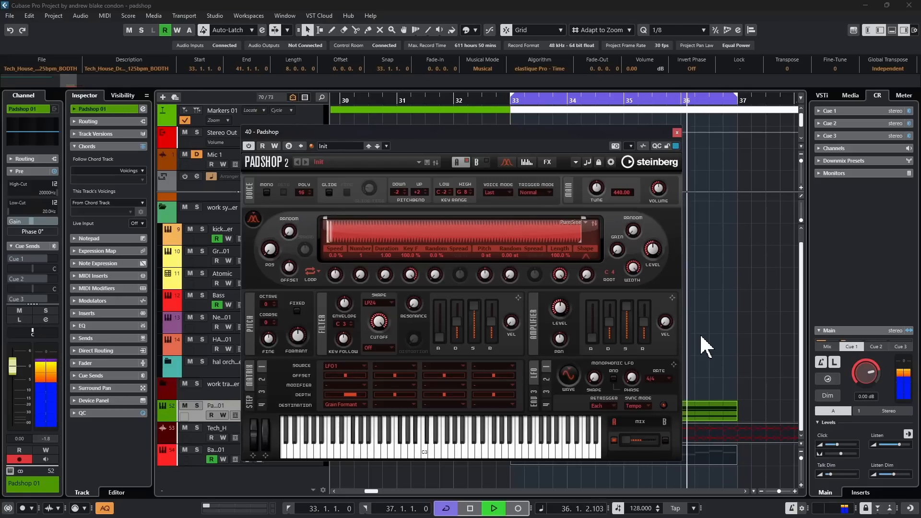
{"action": "key", "text": "space"}
{"action": "left_click_drag", "start_coordinate": [473, 130], "coordinate": [378, 60]}
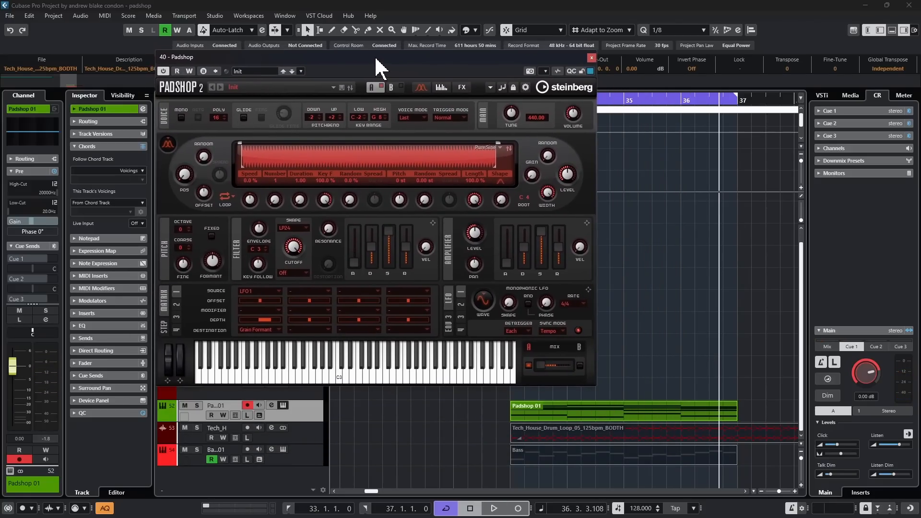
{"action": "right_click", "coordinate": [532, 443]}
{"action": "left_click", "coordinate": [588, 433]}
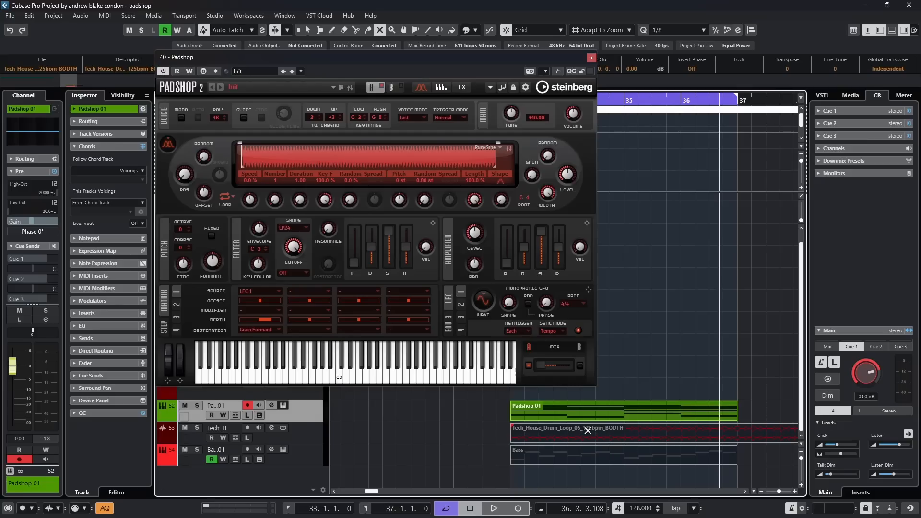
{"action": "left_click", "coordinate": [584, 430]}
- Play the pad with drums and bass, and raise the project tempo to 157 during playback
{"action": "key", "text": "space"}
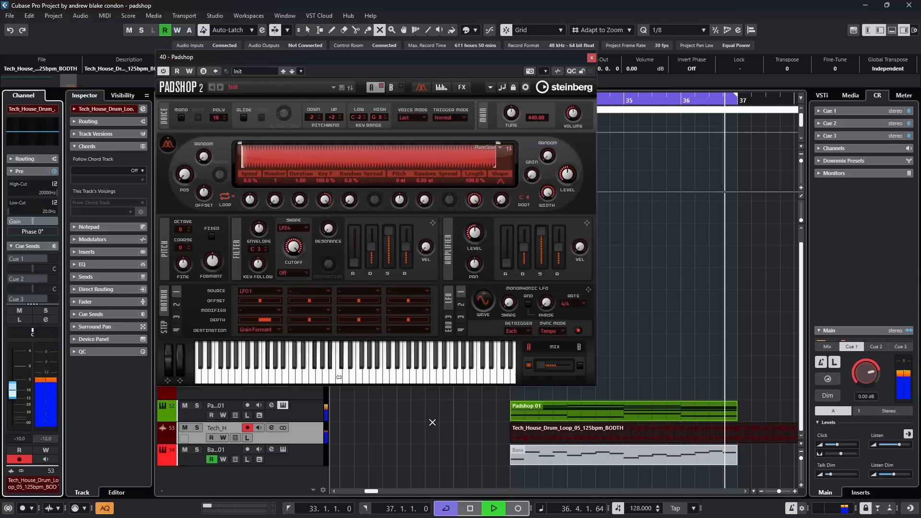
{"action": "key", "text": "space"}
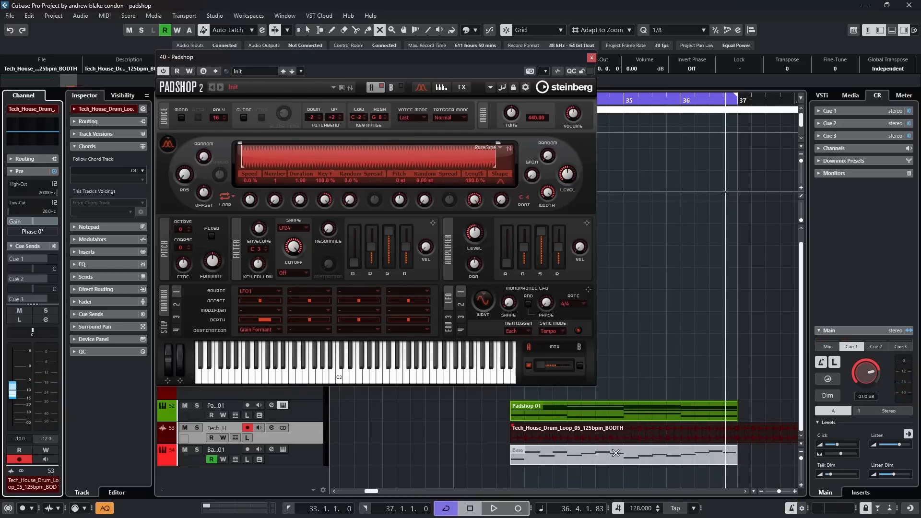
{"action": "key", "text": "space"}
{"action": "scroll", "coordinate": [640, 510], "scroll_direction": "up", "scroll_amount": 20}
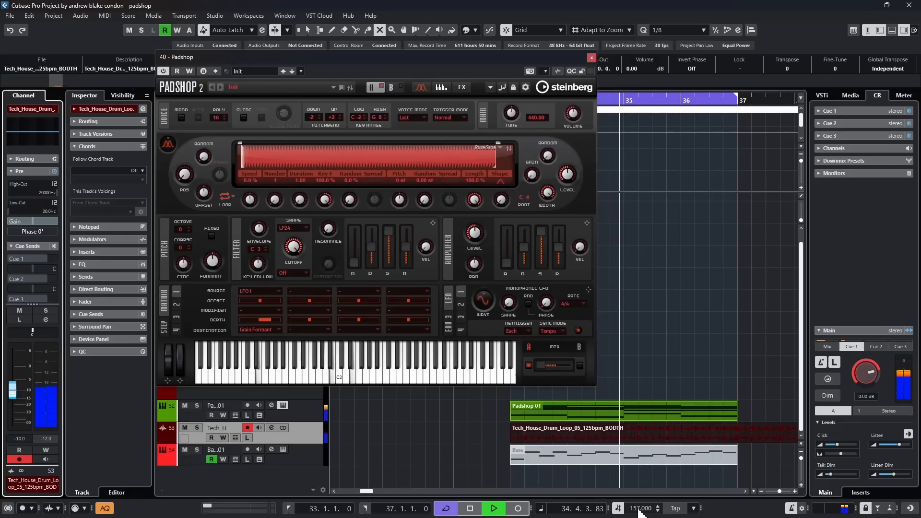
{"action": "key", "text": "space"}
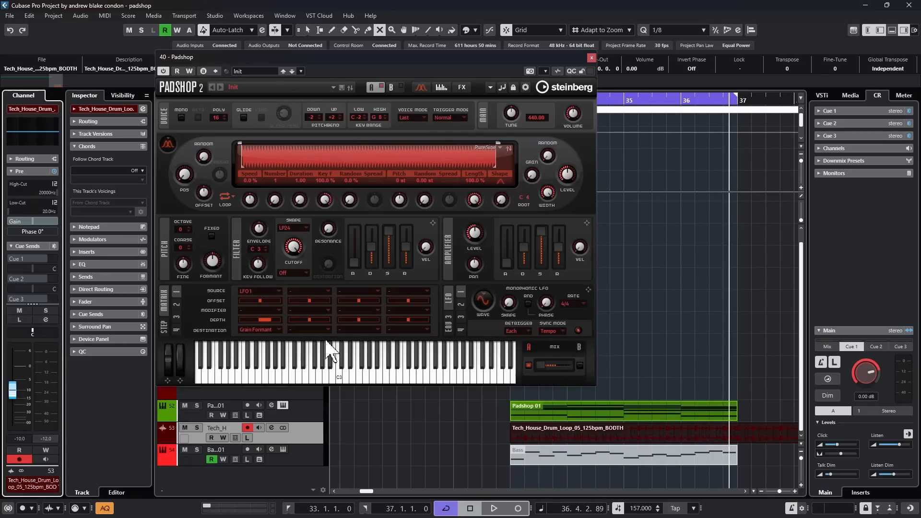
- Browse Padshop's built-in sample library with all folders expanded, from Granular Guitars Acoustic to the Digi Waves samples
{"action": "left_click_drag", "start_coordinate": [349, 72], "coordinate": [430, 106]}
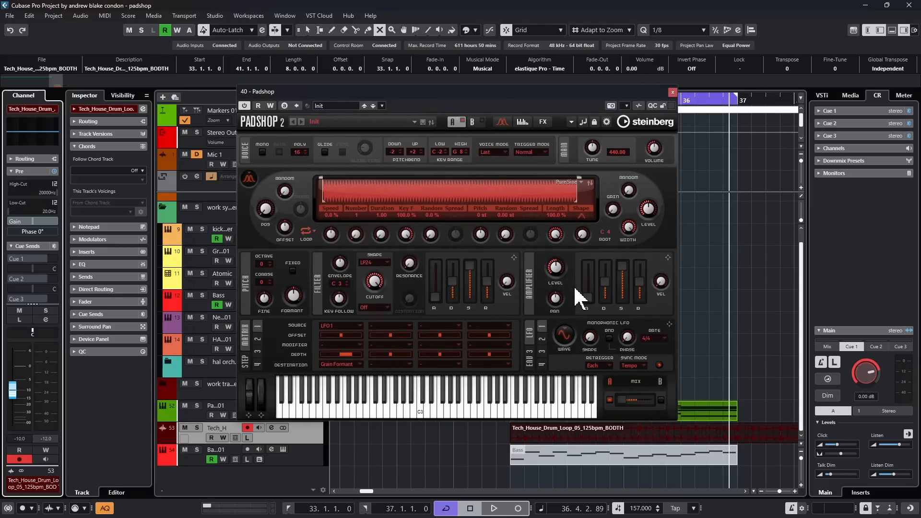
{"action": "left_click", "coordinate": [581, 183]}
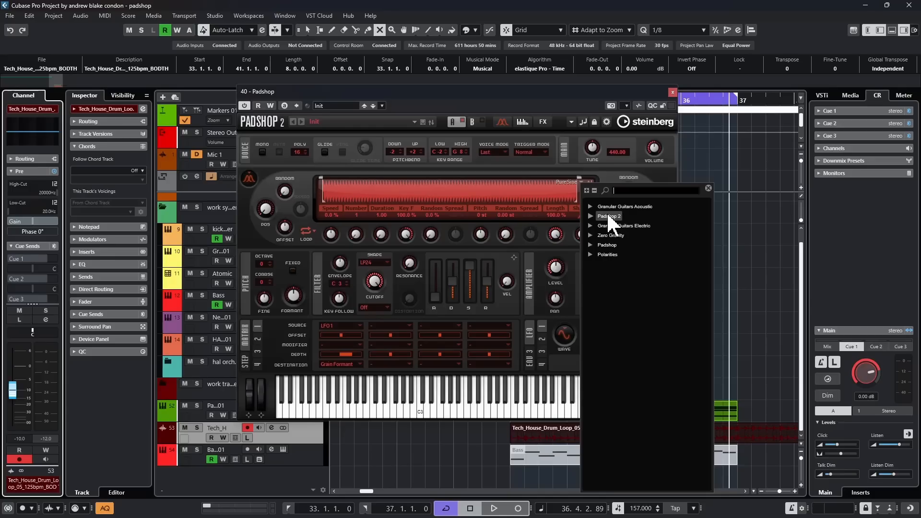
{"action": "left_click", "coordinate": [590, 206]}
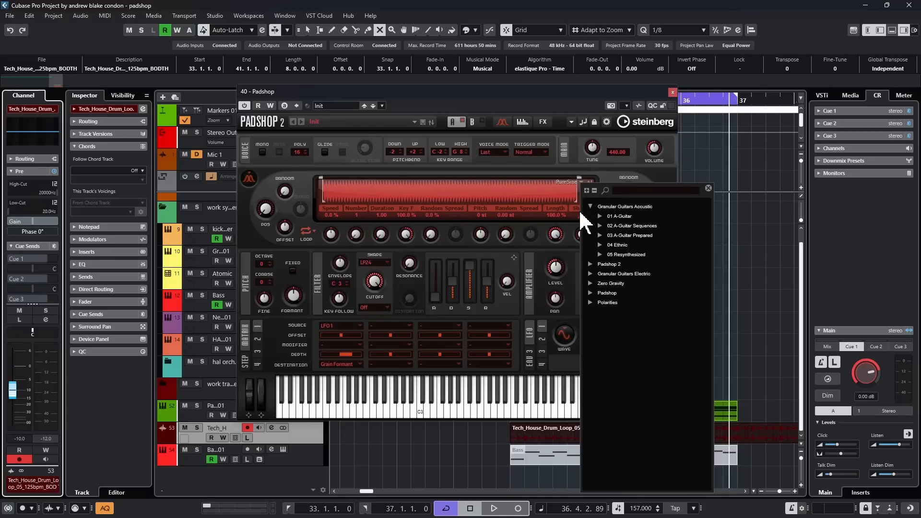
{"action": "left_click", "coordinate": [590, 206]}
{"action": "left_click", "coordinate": [586, 191]}
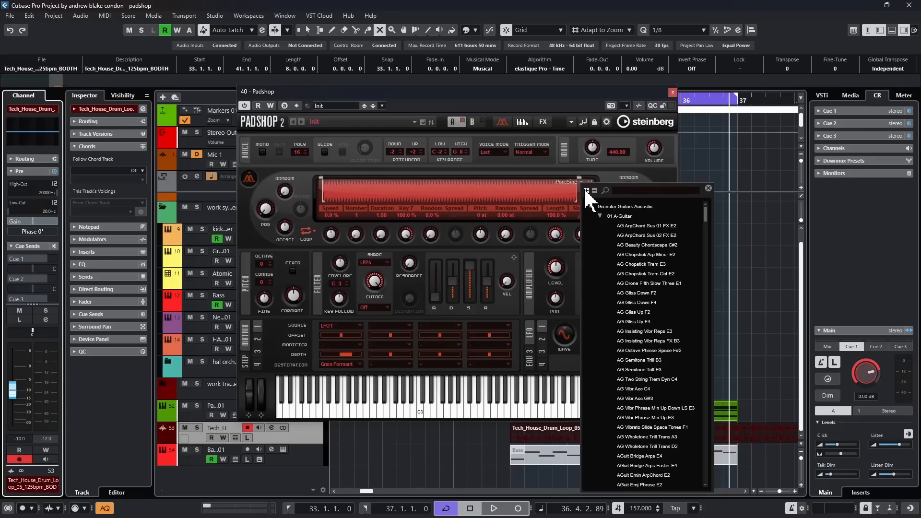
{"action": "scroll", "coordinate": [680, 319], "scroll_direction": "down", "scroll_amount": 15}
{"action": "scroll", "coordinate": [678, 321], "scroll_direction": "down", "scroll_amount": 6}
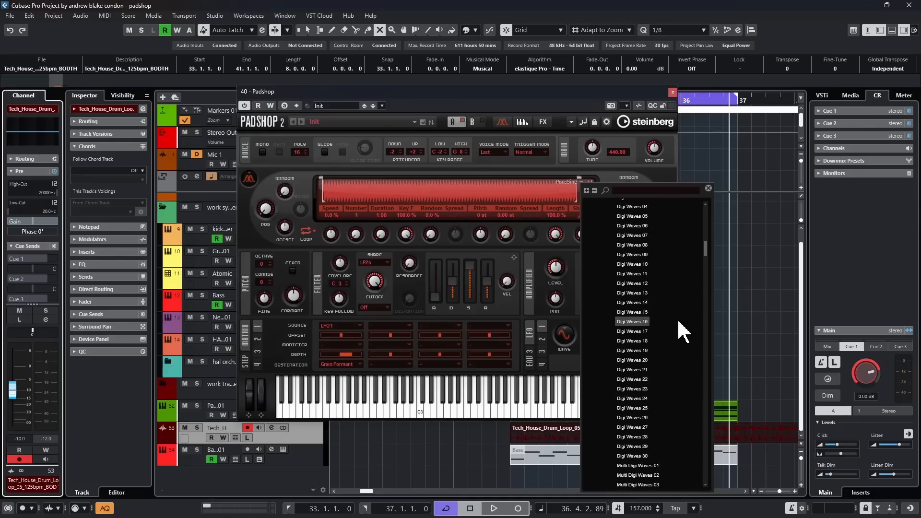
{"action": "scroll", "coordinate": [678, 322], "scroll_direction": "up", "scroll_amount": 20}
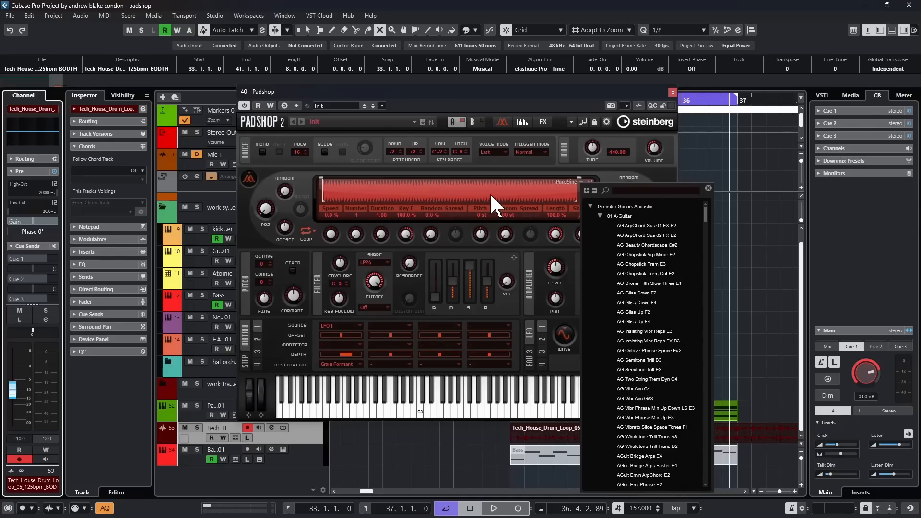
- Audition different grain samples during playback, including AGuit Flago Sequence C#3, Psaltery Arp Down Black C#4 and a Digi Waves sample
{"action": "key", "text": "space"}
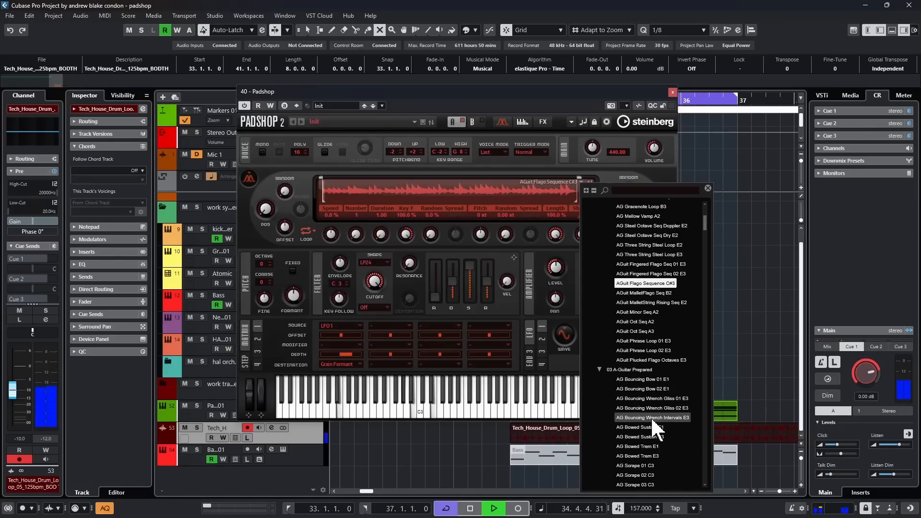
{"action": "scroll", "coordinate": [650, 416], "scroll_direction": "down", "scroll_amount": 12}
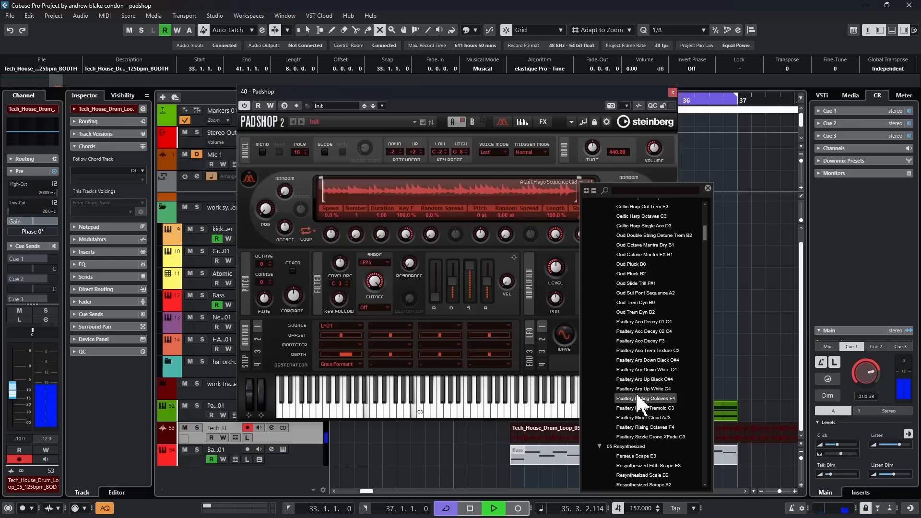
{"action": "left_click", "coordinate": [632, 361]}
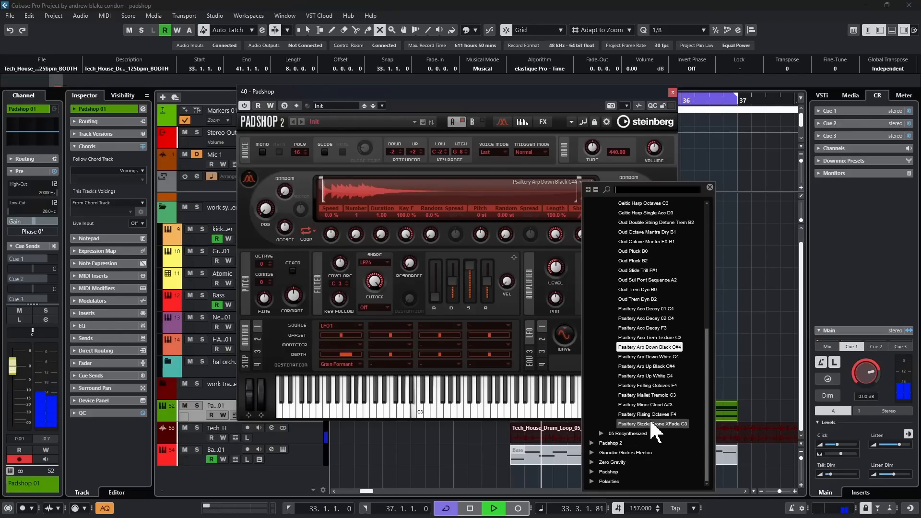
{"action": "left_click", "coordinate": [598, 442]}
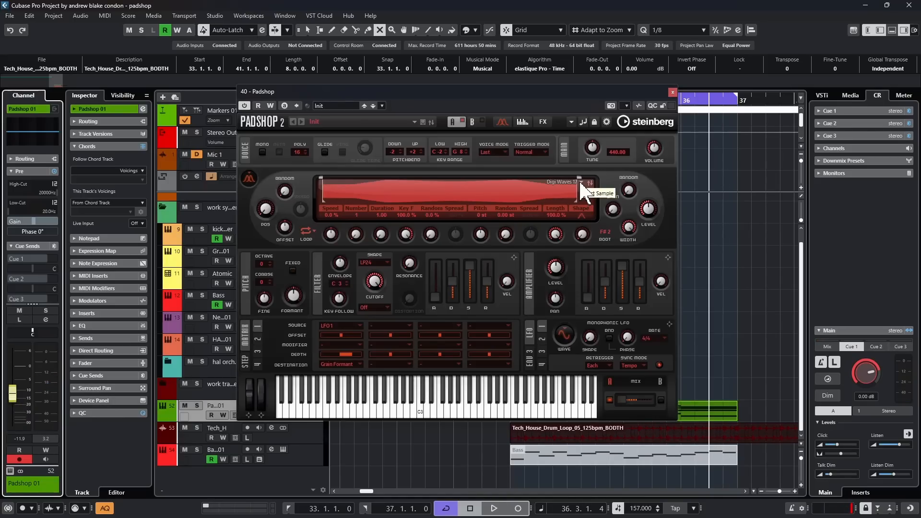
- Filter the presets to the Padshop 2 library, and audition presets including Cutoff Meander and Shadowy
{"action": "left_click", "coordinate": [348, 124]}
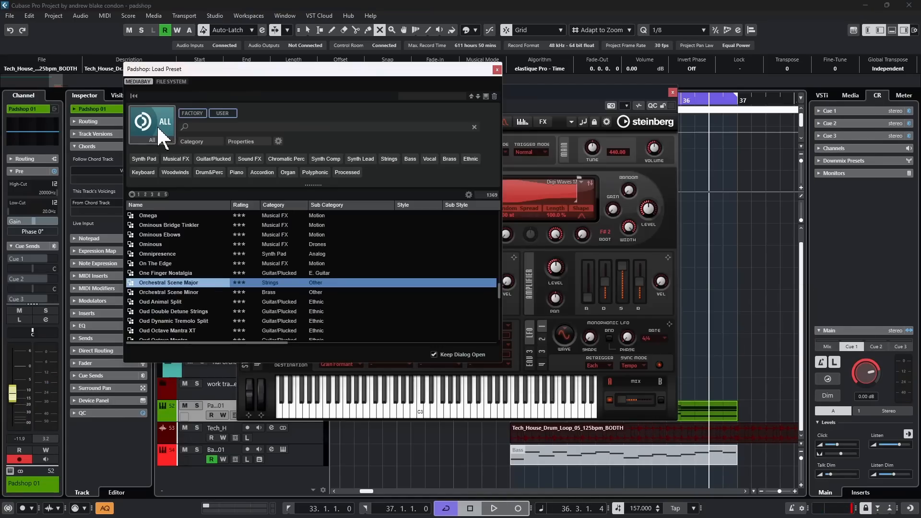
{"action": "left_click", "coordinate": [161, 136]}
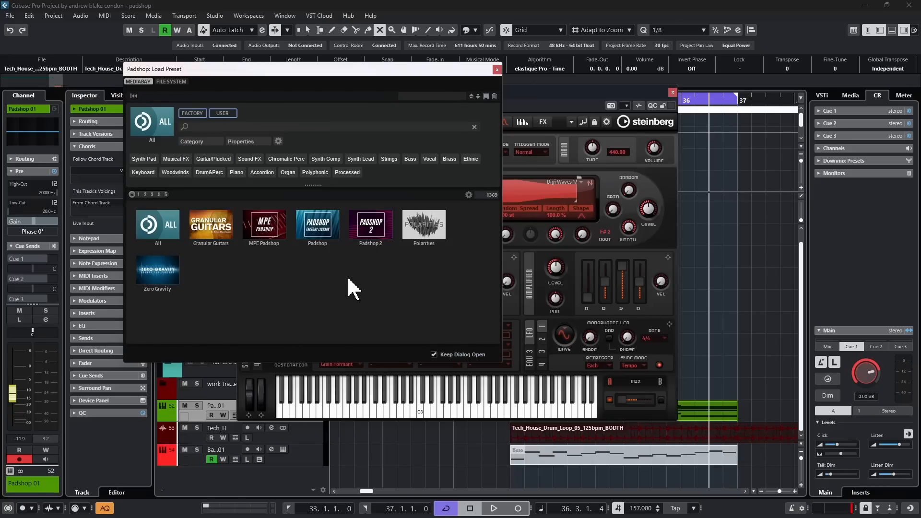
{"action": "left_click", "coordinate": [377, 234]}
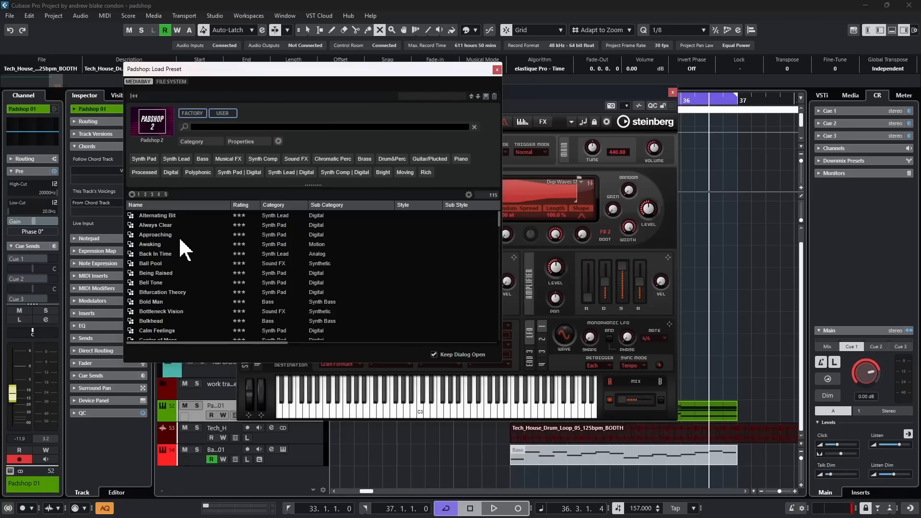
{"action": "left_click", "coordinate": [160, 215]}
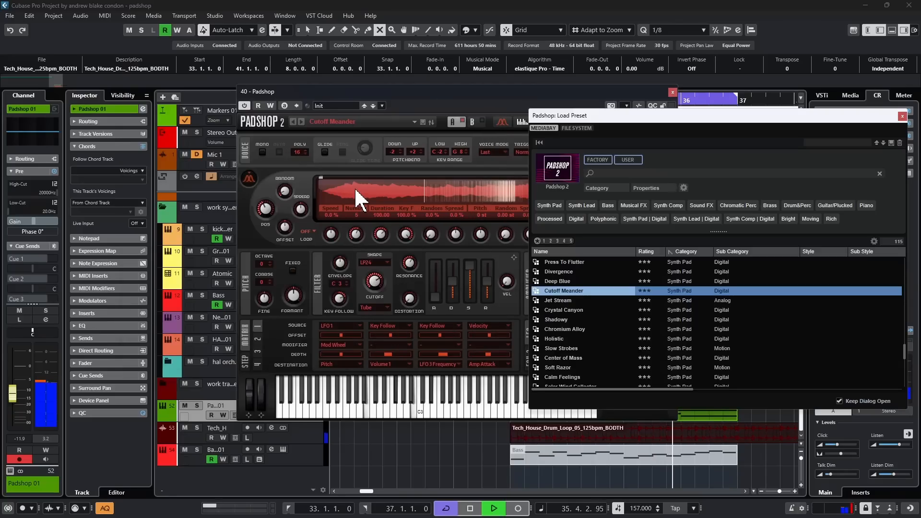
{"action": "left_click", "coordinate": [546, 348]}
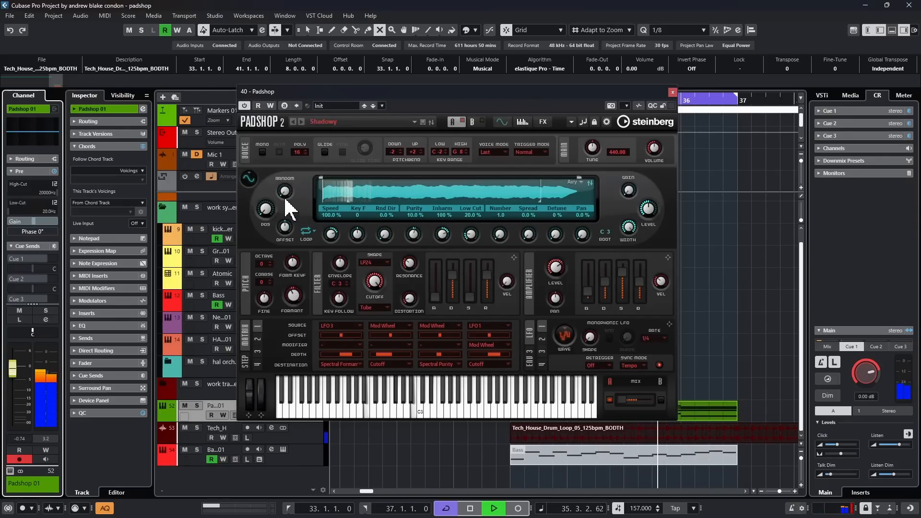
{"action": "left_click", "coordinate": [248, 180]}
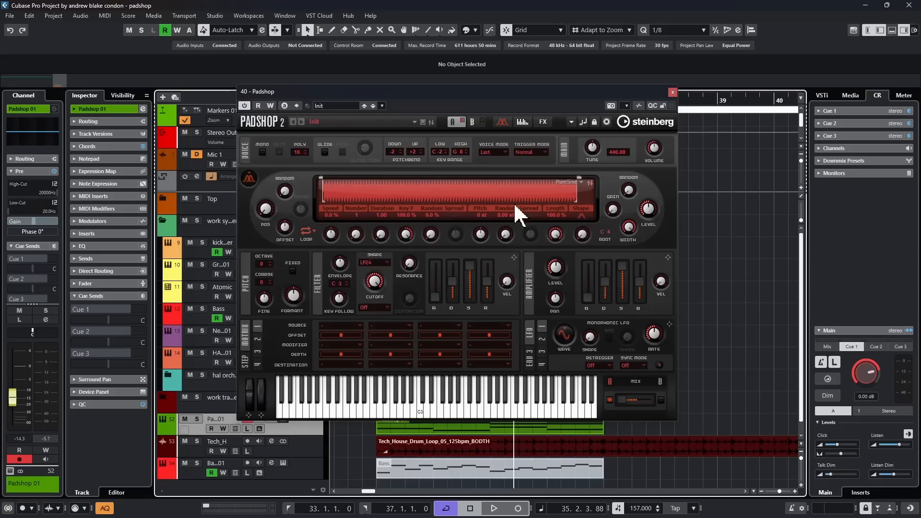
- Preview the Caleidoscop samples Atmo 15_AM.wav and Atmo 16_AM.wav in the media browser, and stop the preview
{"action": "left_click", "coordinate": [850, 95]}
{"action": "left_click", "coordinate": [845, 294]}
{"action": "left_click", "coordinate": [842, 305]}
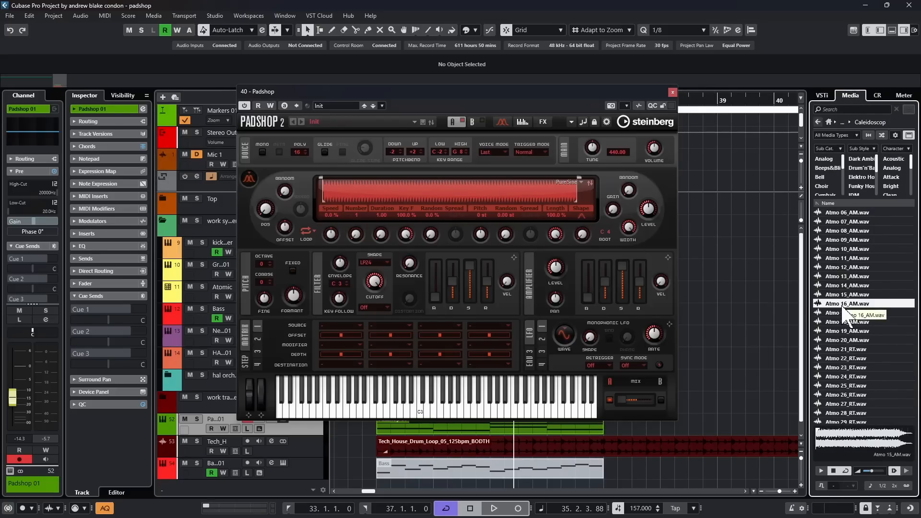
{"action": "left_click", "coordinate": [834, 471]}
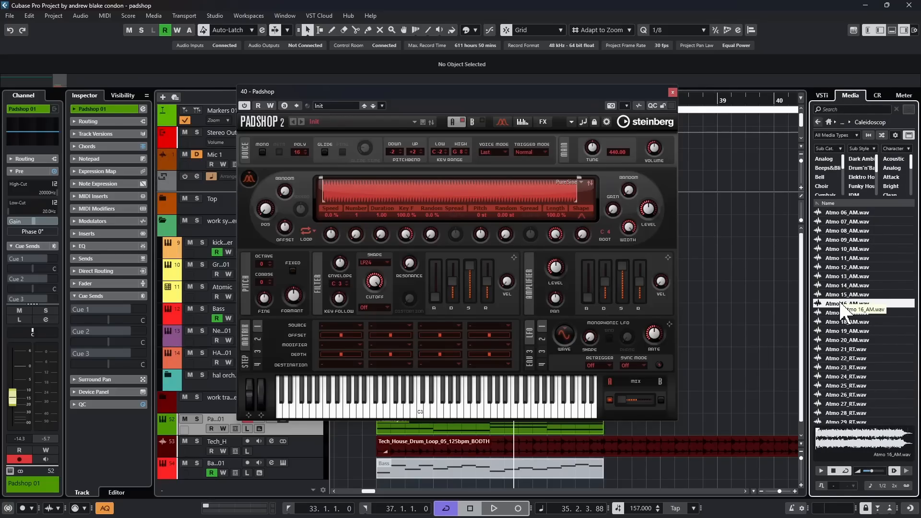
- Load Atmo 16_AM.wav from the media browser as Padshop's grain sample and play test notes with it
{"action": "left_click_drag", "start_coordinate": [842, 305], "coordinate": [396, 199]}
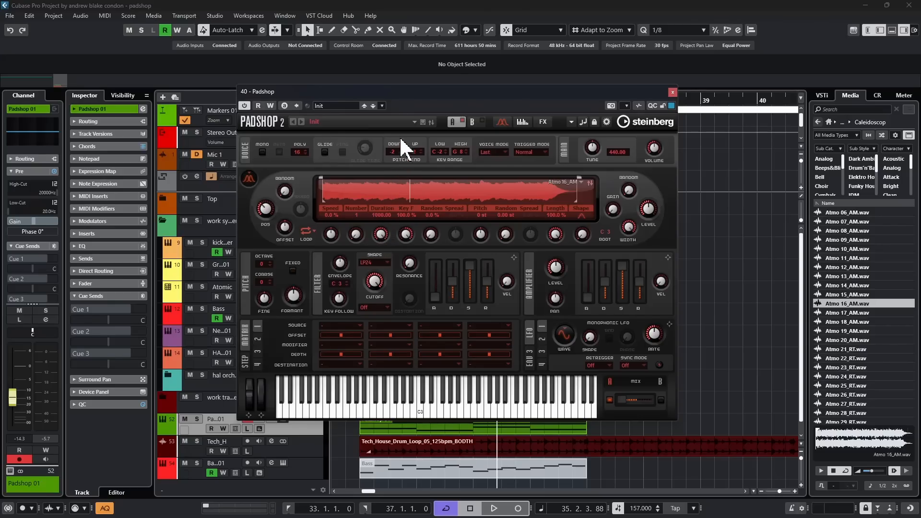
{"action": "left_click", "coordinate": [439, 413]}
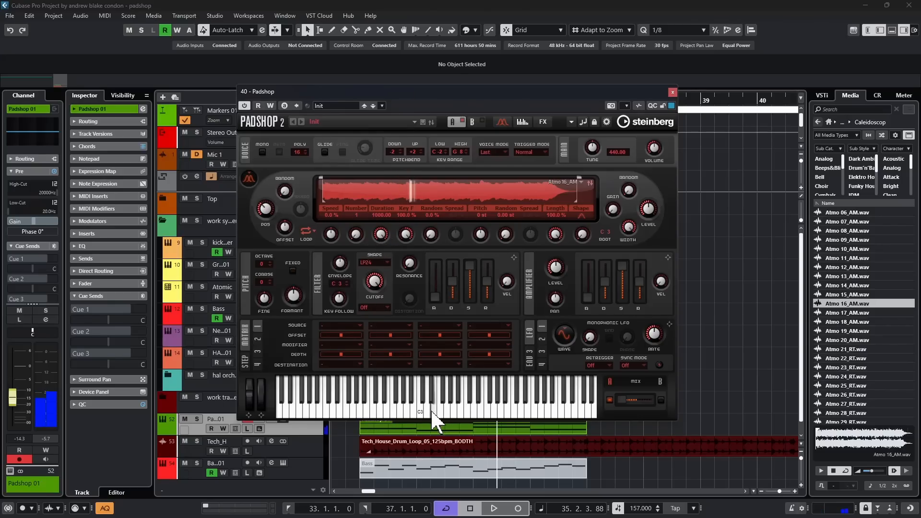
{"action": "left_click", "coordinate": [493, 412]}
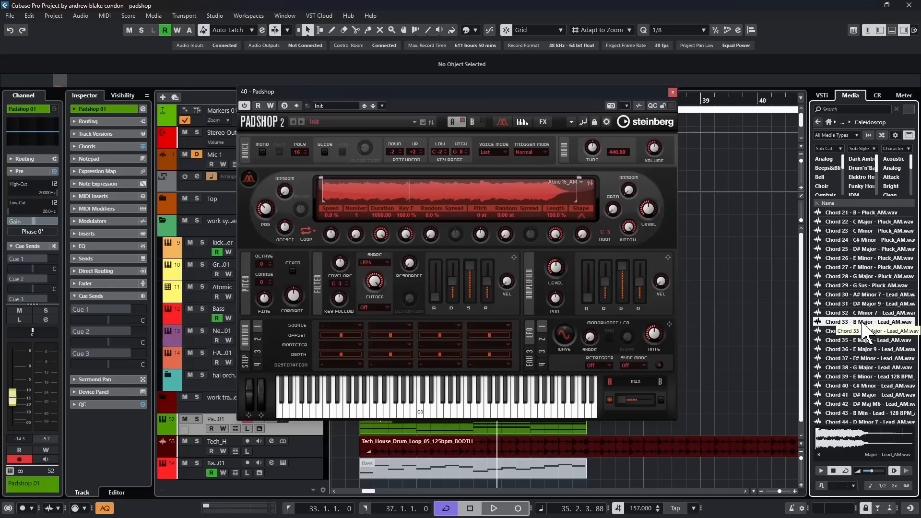
- Replace Padshop's grain sample with Chord 33 - B Major - Lead_AM.wav from the Caleidoscop samples and play test notes
{"action": "left_click_drag", "start_coordinate": [853, 319], "coordinate": [484, 206]}
{"action": "left_click", "coordinate": [455, 411]}
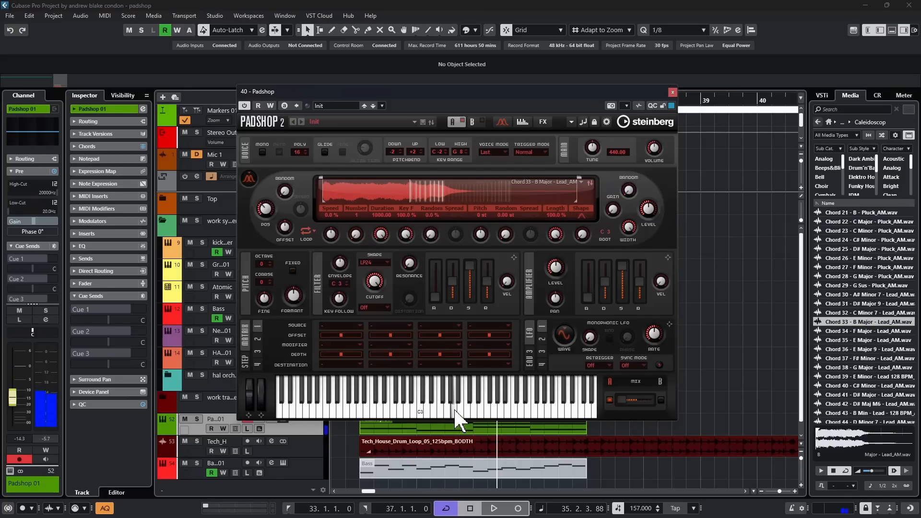
{"action": "left_click", "coordinate": [428, 411]}
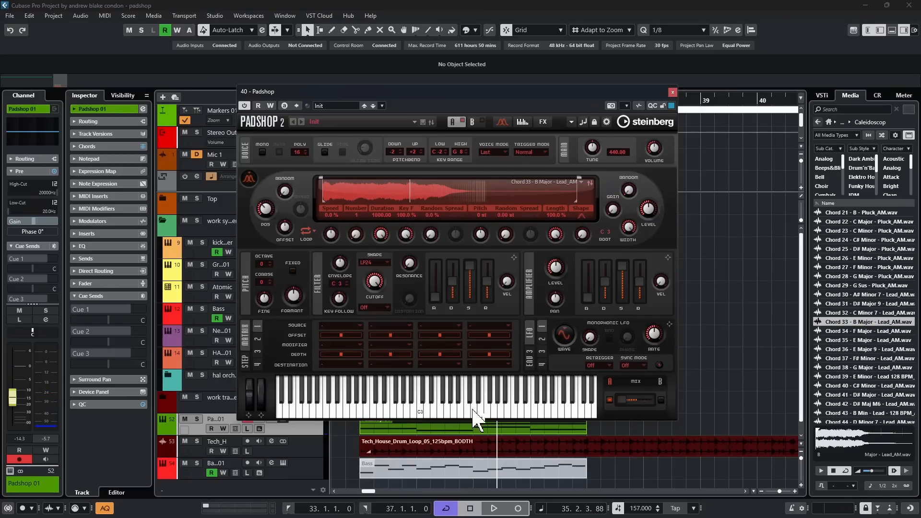